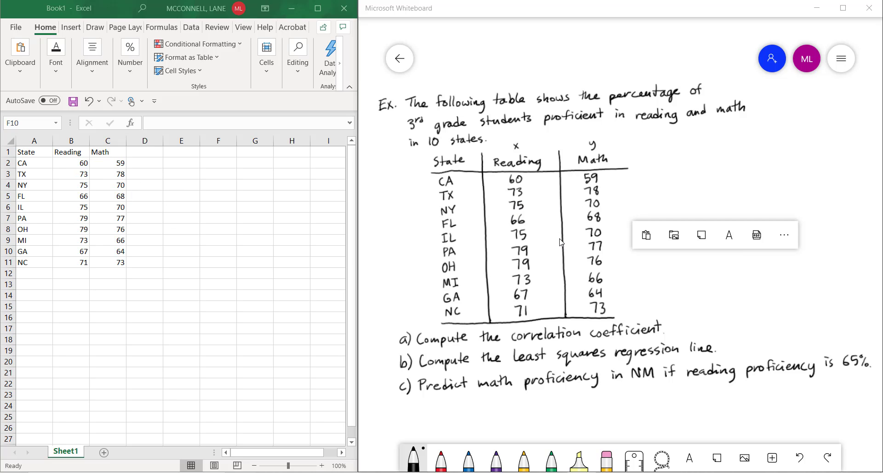
Step: Compute the correlation coefficient of the reading scores B2:B11 and math scores C2:C11 with CORREL in cell B13
{"action": "left_click", "coordinate": [63, 286]}
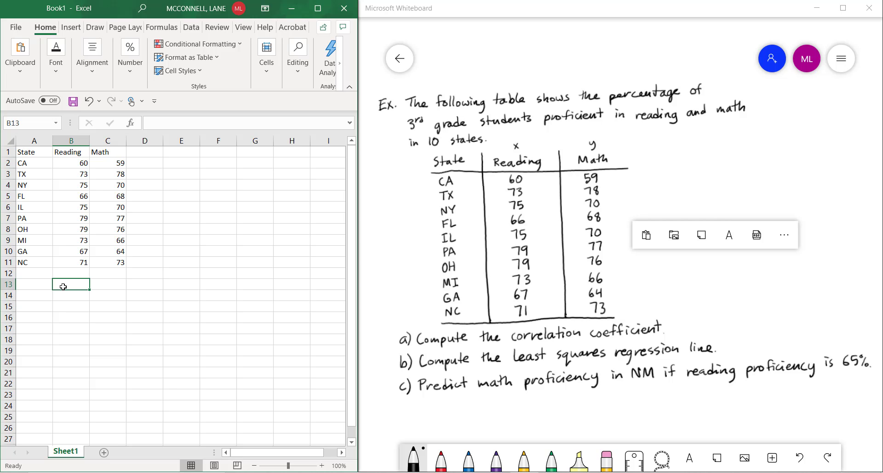
{"action": "type", "text": "="}
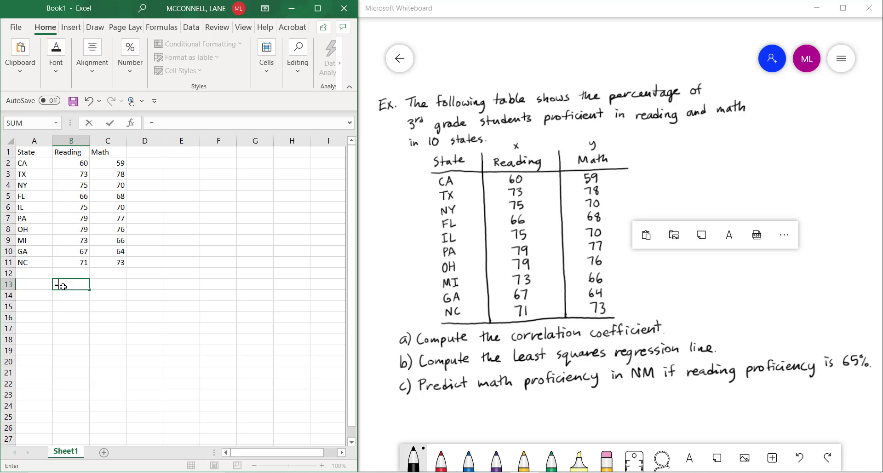
{"action": "type", "text": "corr"}
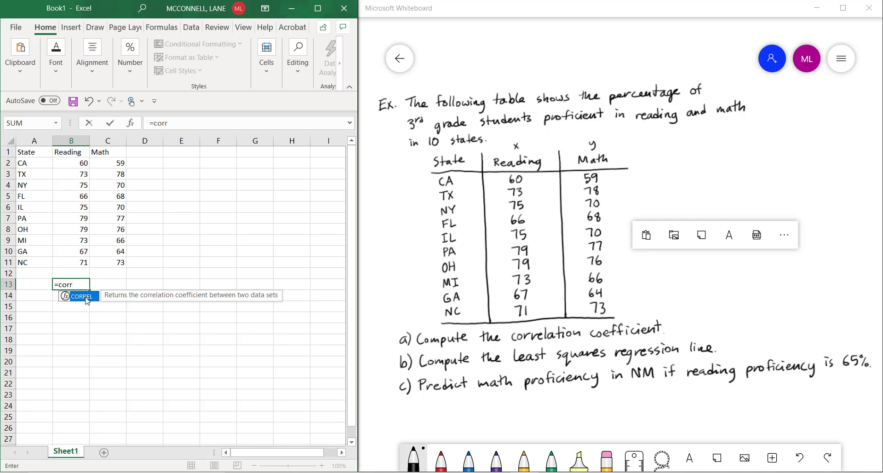
{"action": "double_click", "coordinate": [85, 299]}
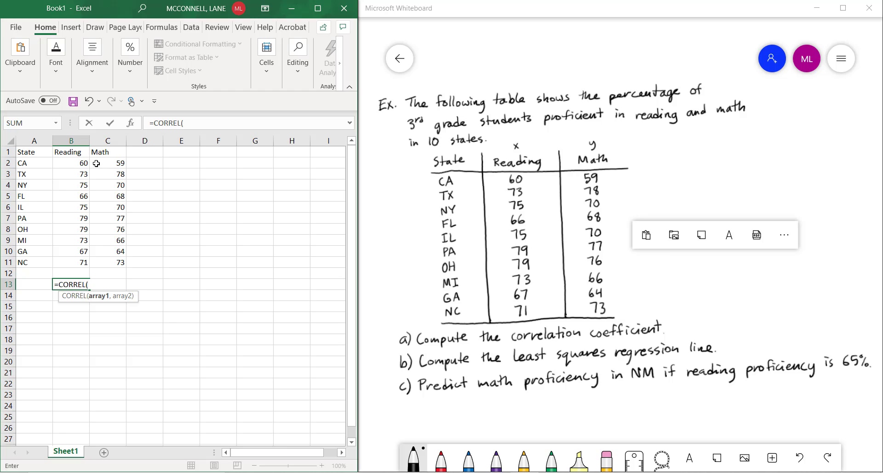
{"action": "left_click_drag", "start_coordinate": [73, 163], "coordinate": [72, 266]}
{"action": "type", "text": ","}
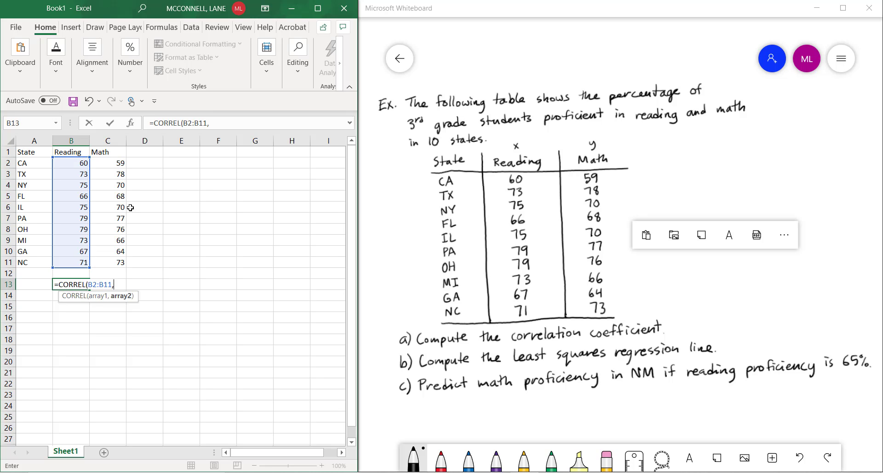
{"action": "left_click_drag", "start_coordinate": [106, 164], "coordinate": [93, 275]}
{"action": "type", "text": ")"}
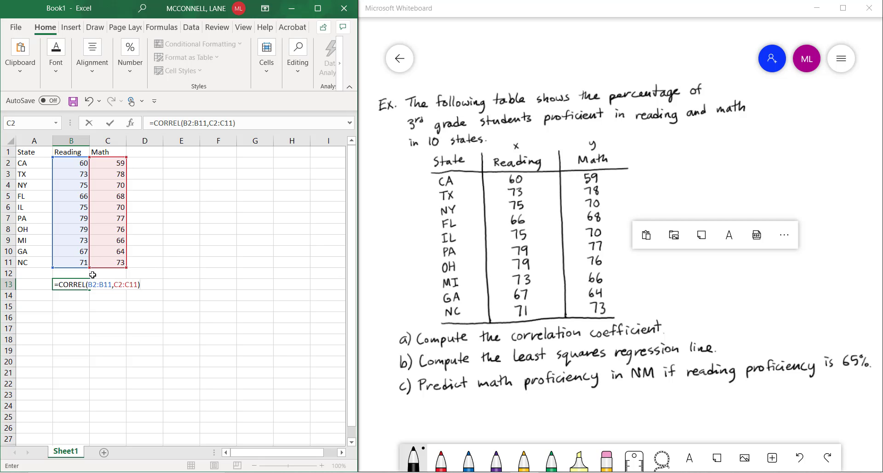
{"action": "key", "text": "Return"}
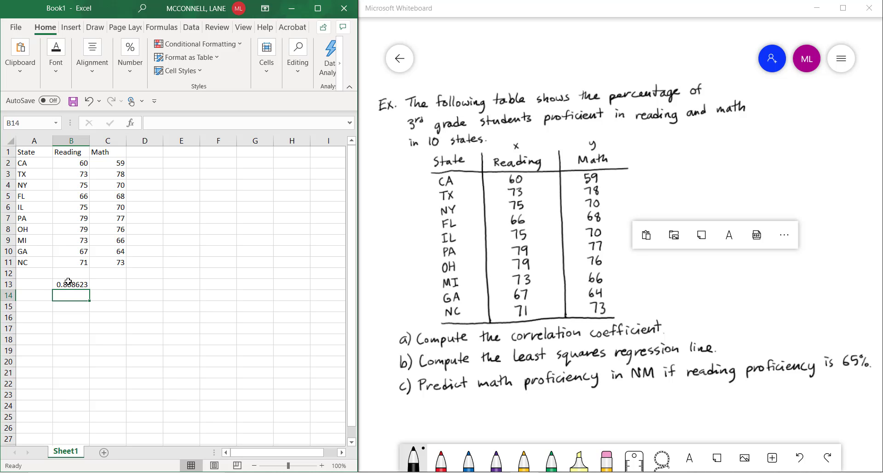
Step: Label cell A13 as r and cell A14 as LSRL
{"action": "left_click", "coordinate": [38, 286]}
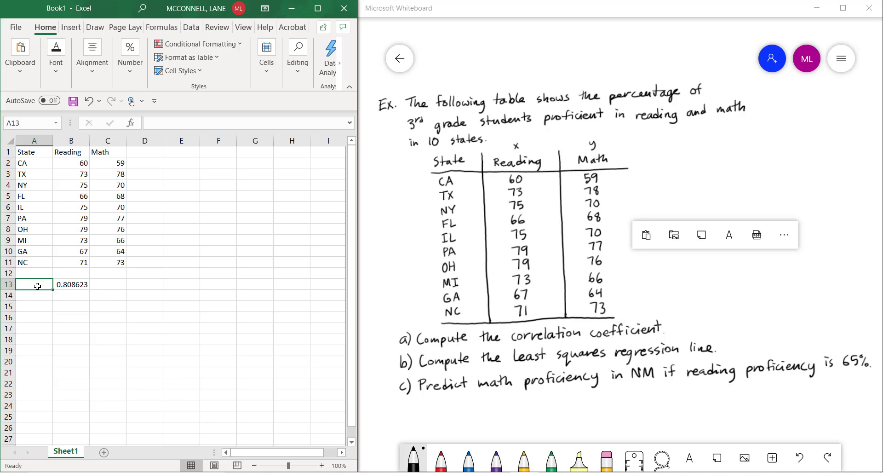
{"action": "type", "text": "r"}
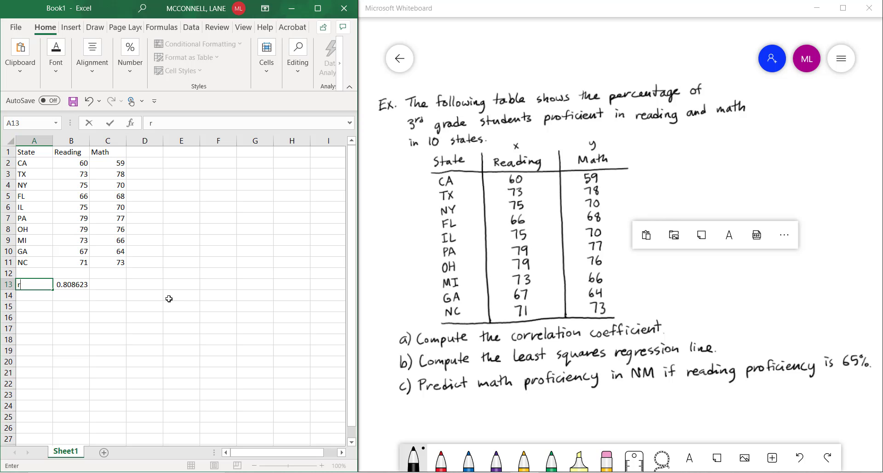
{"action": "left_click", "coordinate": [34, 296]}
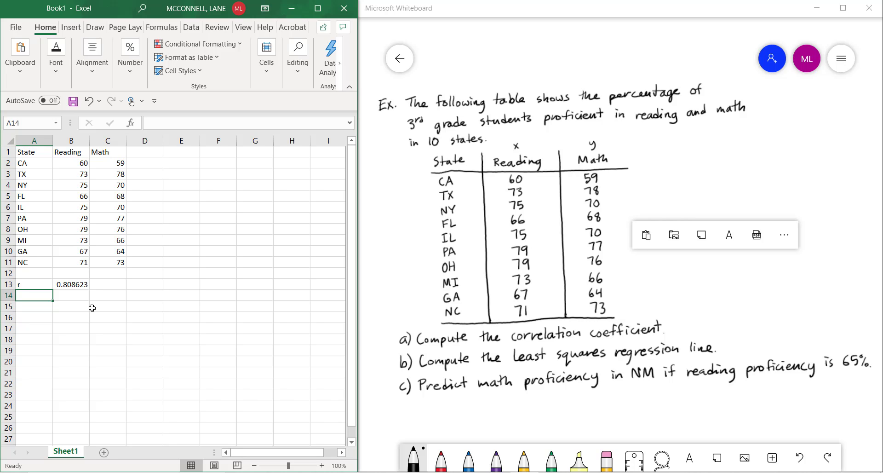
{"action": "type", "text": "l"}
{"action": "type", "text": "LSRL"}
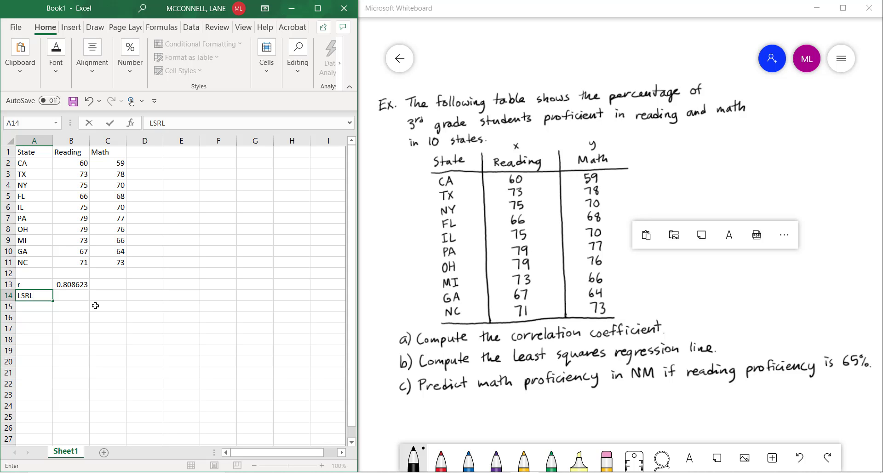
Step: In Microsoft Whiteboard, handwrite an arrow and r = 0.809 after part a, and add an arrow after part b
{"action": "mouse_move", "coordinate": [644, 322]}
{"action": "left_mouse_down"}
{"action": "mouse_move", "coordinate": [640, 271]}
{"action": "mouse_move", "coordinate": [602, 211]}
{"action": "mouse_move", "coordinate": [648, 212]}
{"action": "left_mouse_up"}
{"action": "left_click_drag", "start_coordinate": [643, 210], "coordinate": [686, 204]}
{"action": "left_click_drag", "start_coordinate": [677, 210], "coordinate": [721, 201]}
{"action": "left_click", "coordinate": [701, 211]}
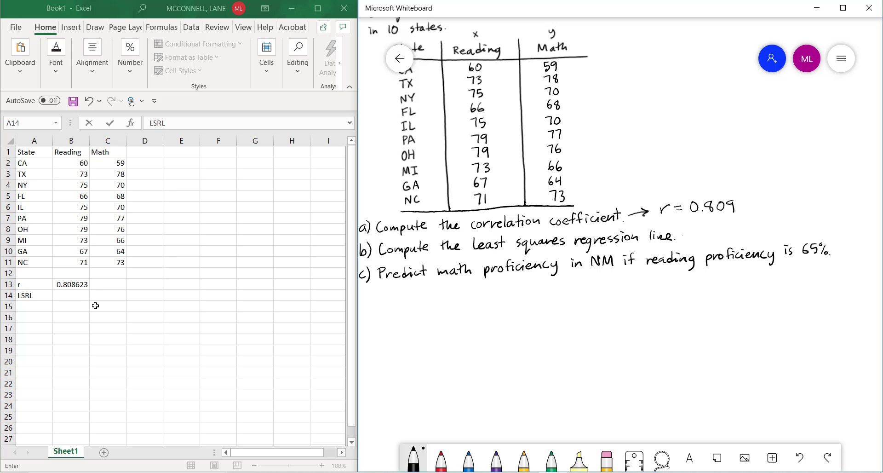
{"action": "left_click_drag", "start_coordinate": [682, 234], "coordinate": [690, 238]}
{"action": "mouse_move", "coordinate": [552, 345]}
{"action": "left_mouse_down"}
{"action": "mouse_move", "coordinate": [593, 393]}
{"action": "mouse_move", "coordinate": [591, 456]}
{"action": "left_mouse_up"}
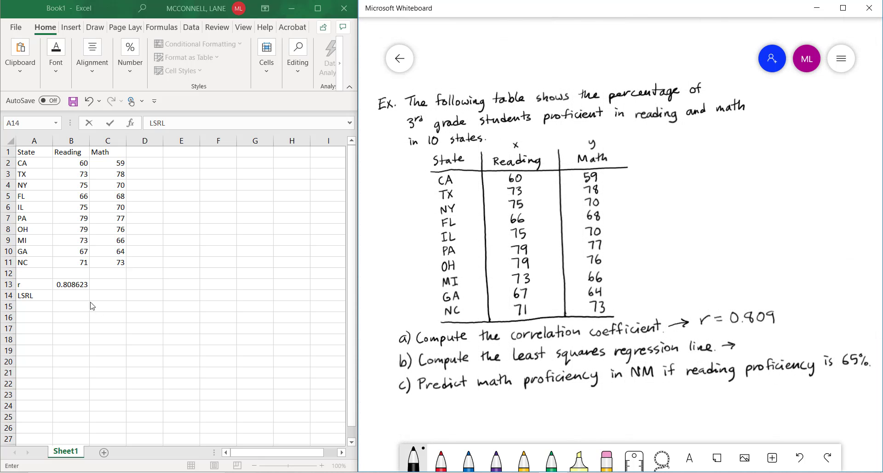
Step: Back in Excel, begin a LINEST formula in cell B14
{"action": "left_click", "coordinate": [66, 295]}
{"action": "left_click", "coordinate": [67, 298]}
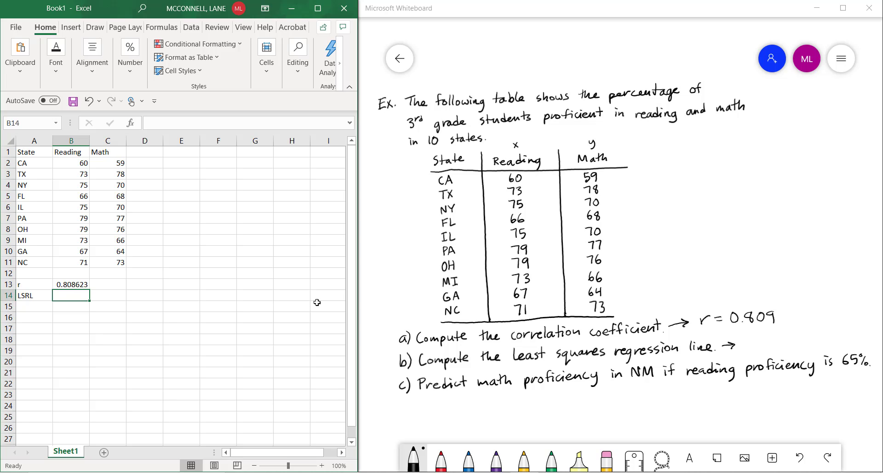
{"action": "type", "text": "lin"}
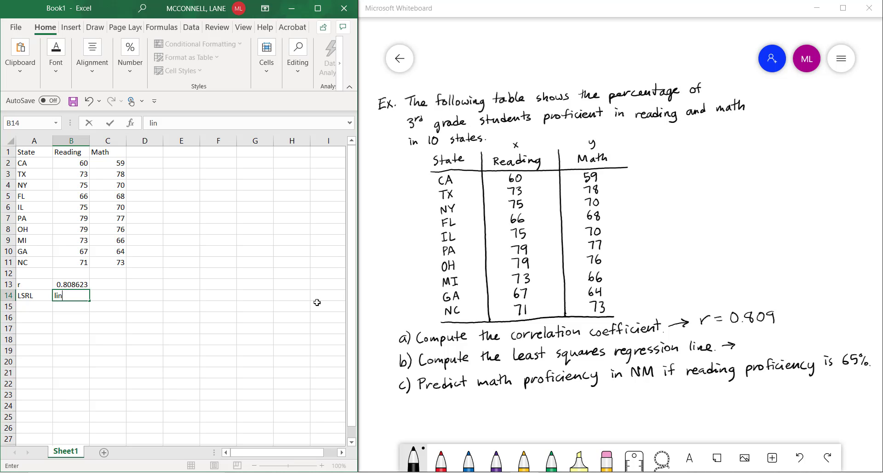
{"action": "key", "text": "BackSpace"}
{"action": "key", "text": "BackSpace"}
{"action": "key", "text": "BackSpace"}
{"action": "key", "text": "BackSpace"}
{"action": "type", "text": "="}
{"action": "type", "text": "lin"}
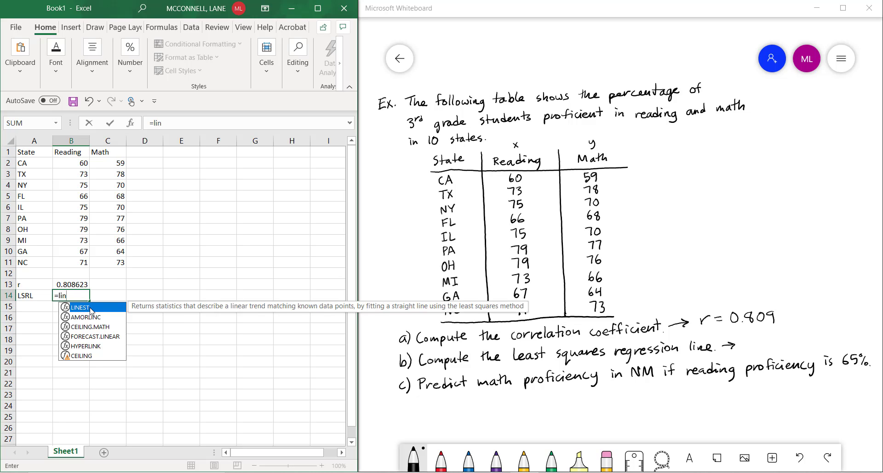
{"action": "type", "text": "es"}
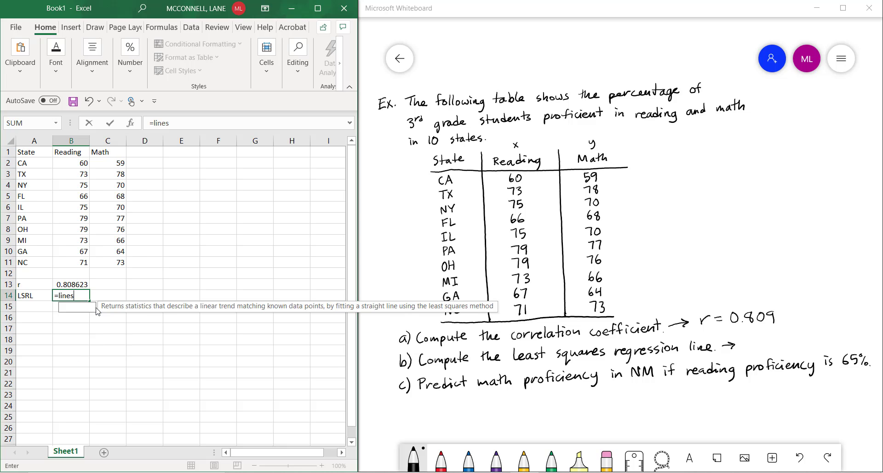
{"action": "type", "text": "t("}
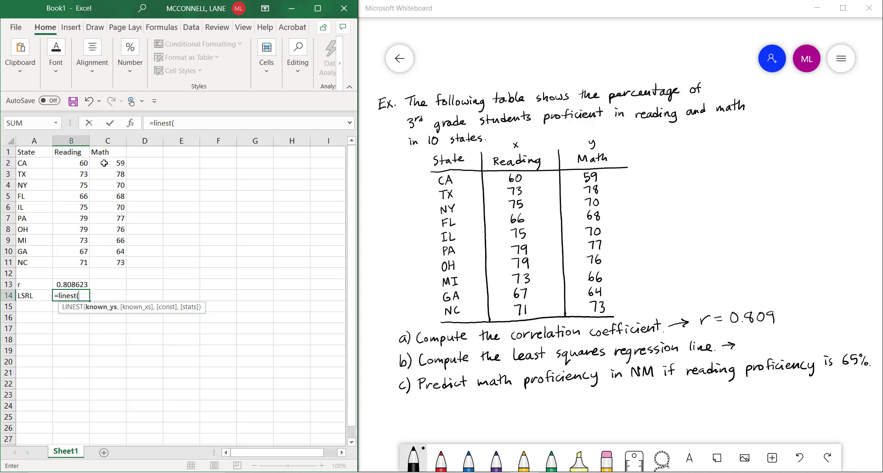
Step: Complete the LINEST formula with math scores C2:C11 as known ys and reading scores B2:B11 as known xs
{"action": "left_click_drag", "start_coordinate": [105, 162], "coordinate": [111, 261]}
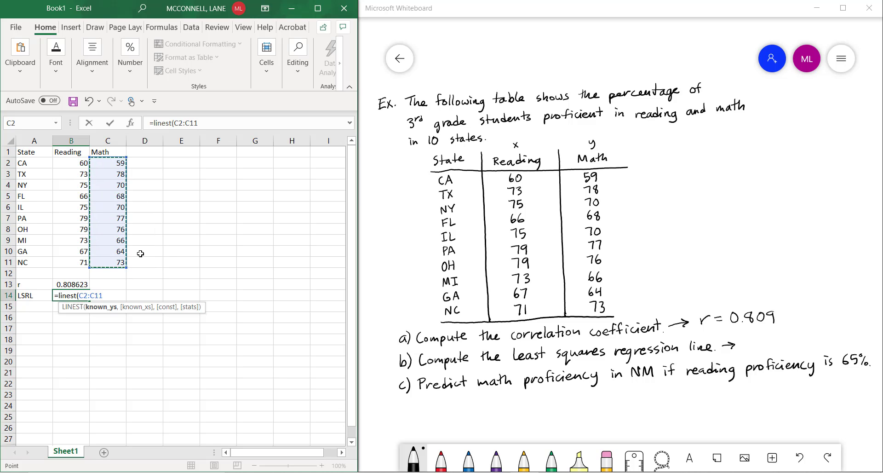
{"action": "type", "text": ","}
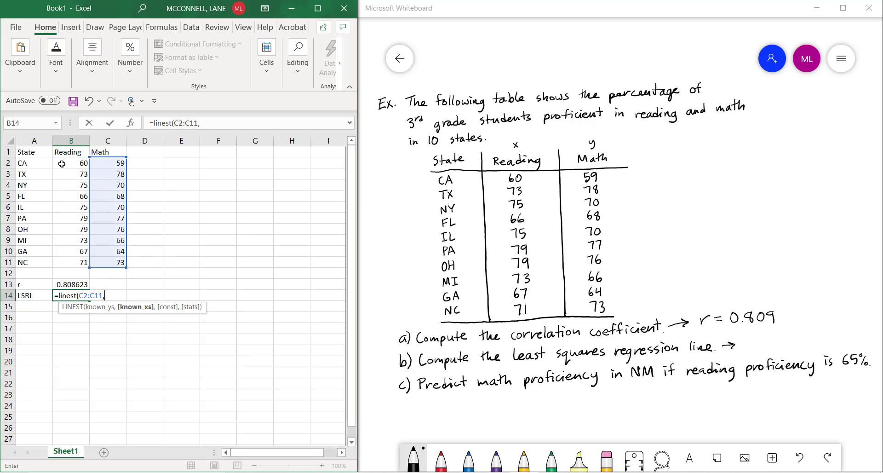
{"action": "left_click_drag", "start_coordinate": [64, 163], "coordinate": [65, 262]}
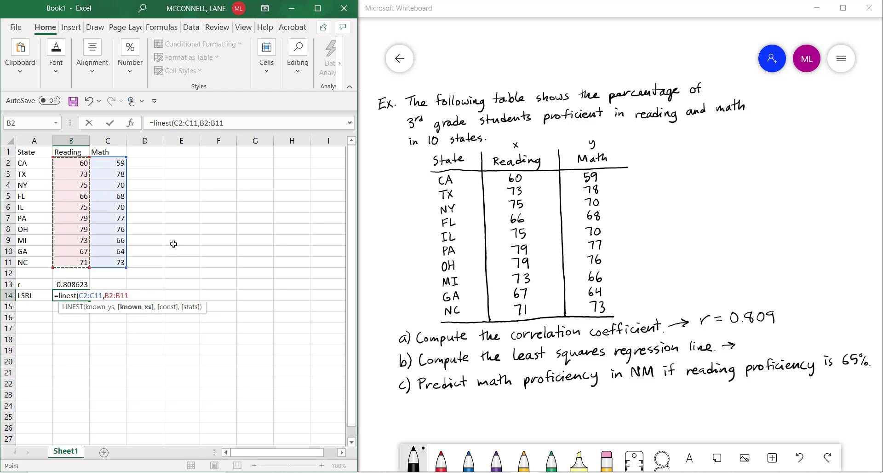
{"action": "type", "text": ")"}
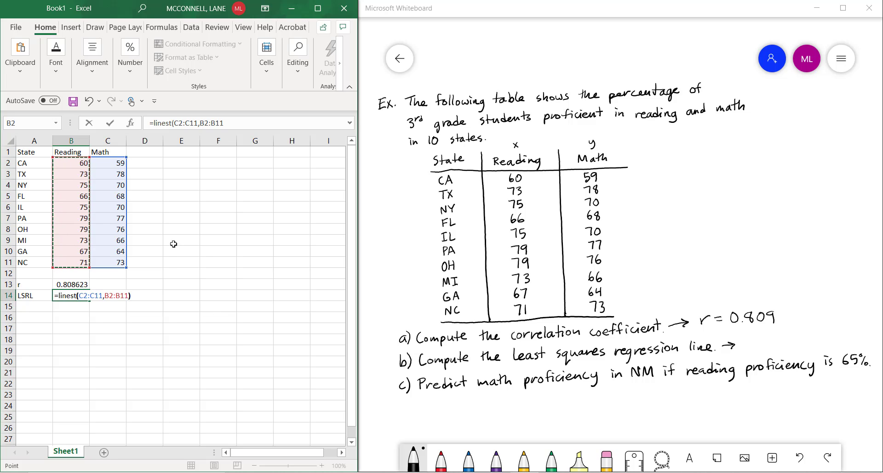
{"action": "key", "text": "BackSpace"}
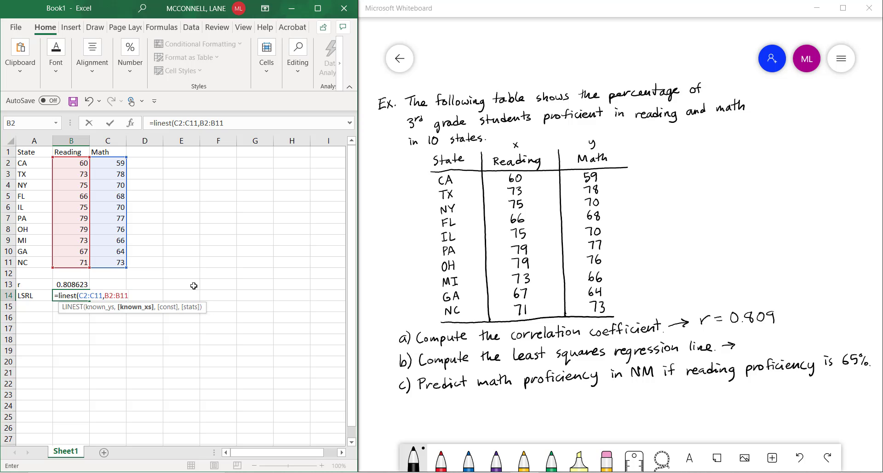
{"action": "type", "text": ")"}
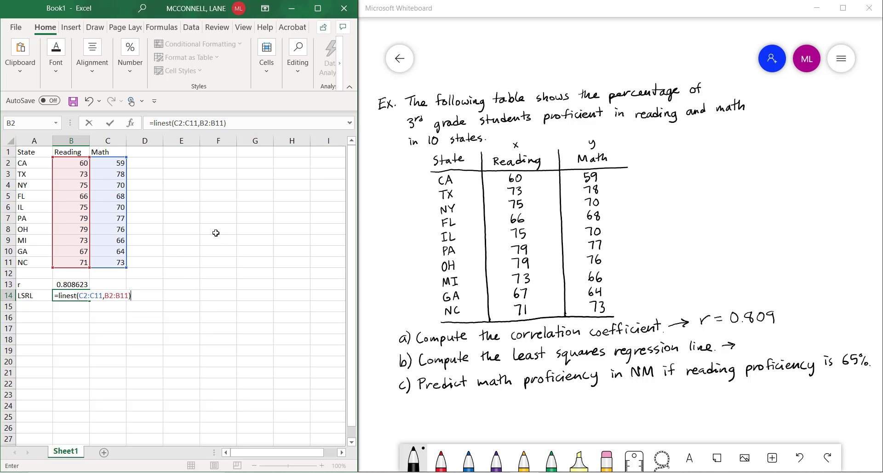
{"action": "key", "text": "Return"}
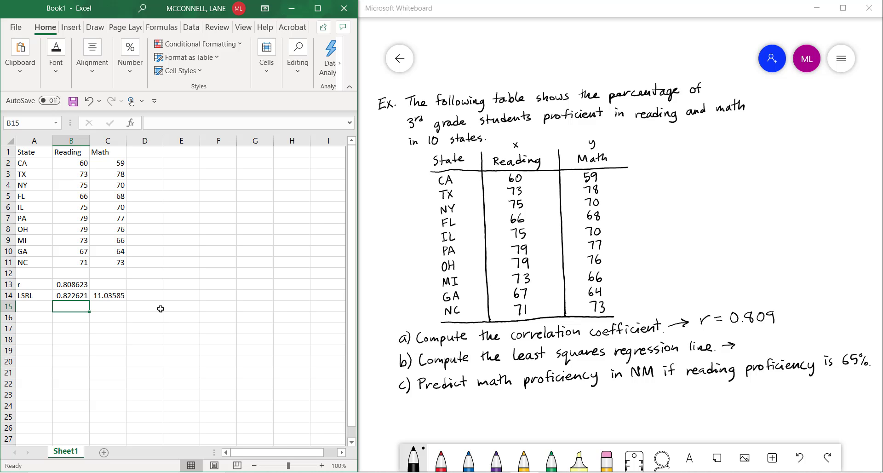
Step: In Microsoft Whiteboard, handwrite ŷ = 0.823x + 11.036 after part b and underline the slope and intercept
{"action": "left_click_drag", "start_coordinate": [644, 258], "coordinate": [533, 203]}
{"action": "scroll", "coordinate": [726, 302], "scroll_direction": "up", "scroll_amount": 3}
{"action": "scroll", "coordinate": [681, 303], "scroll_direction": "up", "scroll_amount": 3}
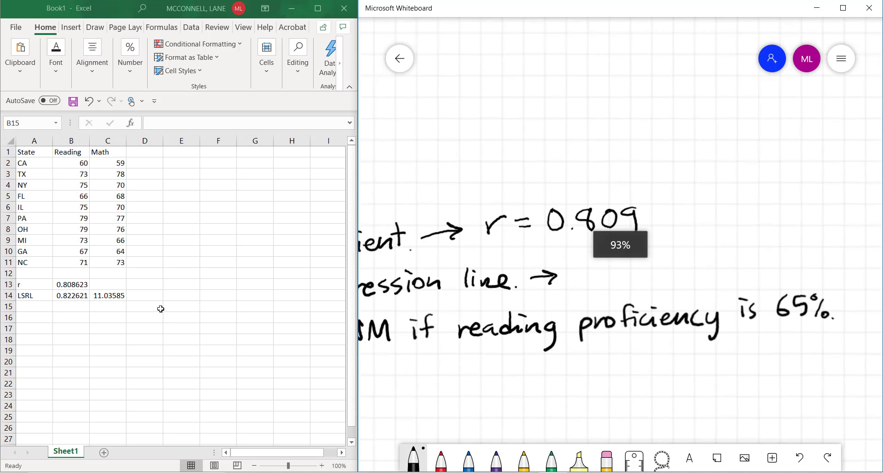
{"action": "scroll", "coordinate": [626, 230], "scroll_direction": "down", "scroll_amount": 3}
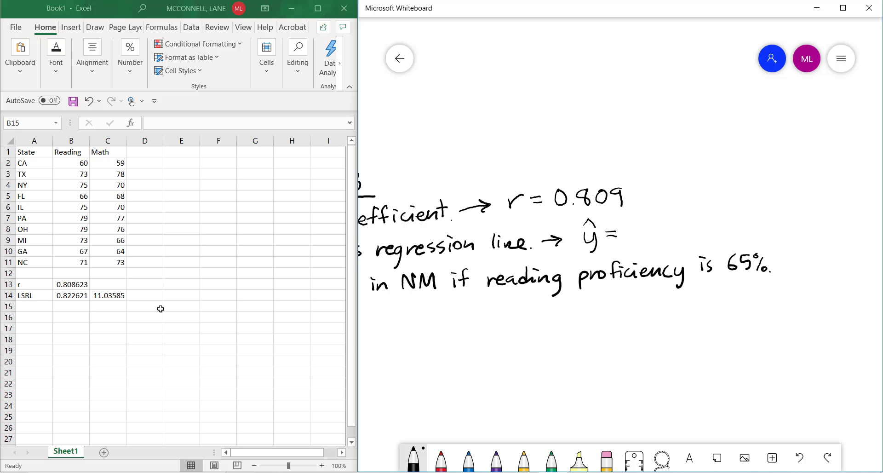
{"action": "left_click_drag", "start_coordinate": [637, 244], "coordinate": [669, 243]}
{"action": "left_click_drag", "start_coordinate": [735, 236], "coordinate": [782, 235]}
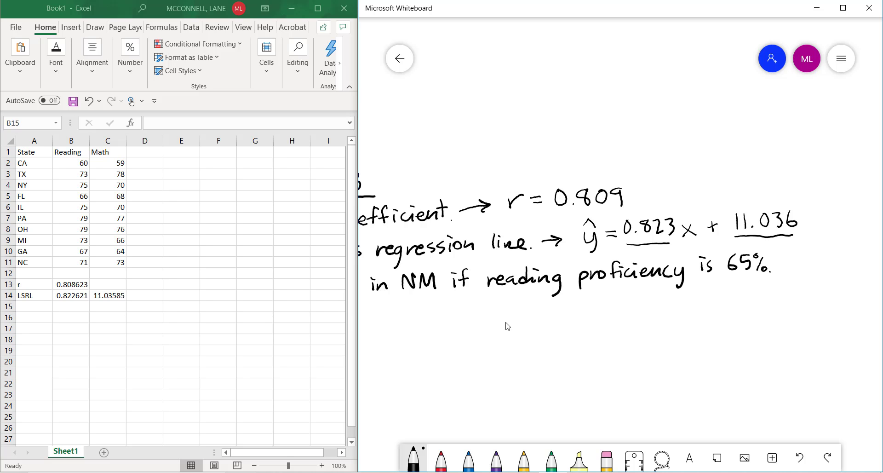
{"action": "scroll", "coordinate": [474, 330], "scroll_direction": "down", "scroll_amount": 4}
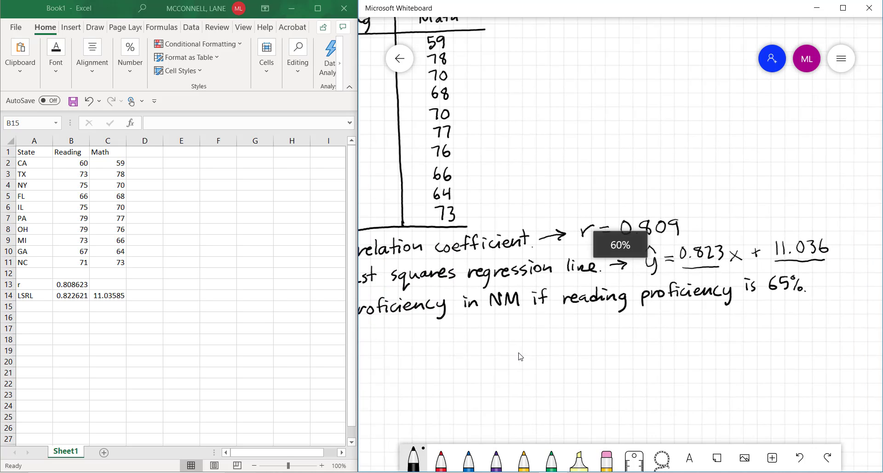
{"action": "scroll", "coordinate": [520, 356], "scroll_direction": "down", "scroll_amount": 4}
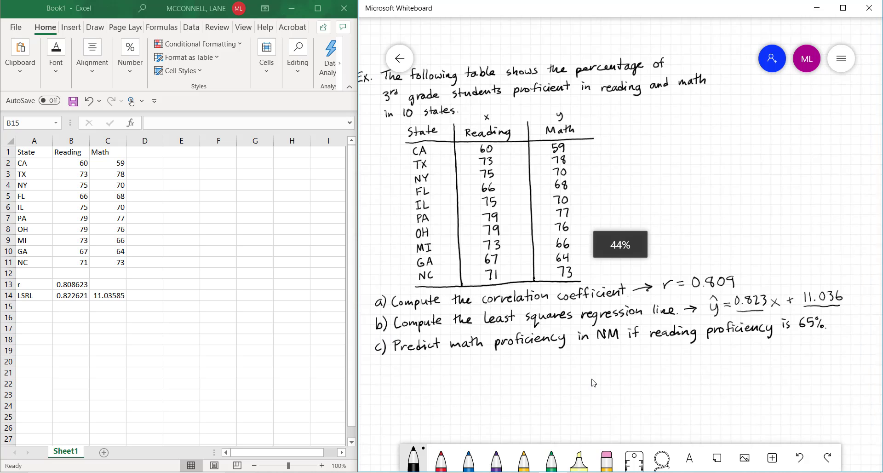
{"action": "left_click_drag", "start_coordinate": [592, 374], "coordinate": [615, 392]}
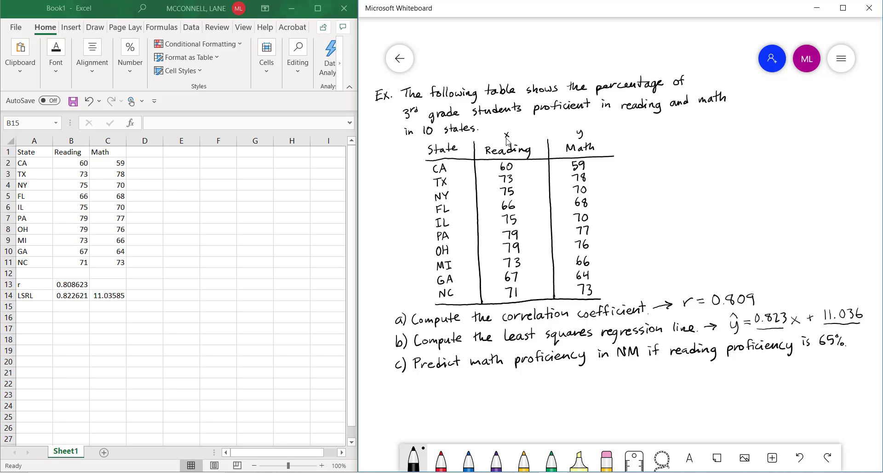
{"action": "left_click_drag", "start_coordinate": [504, 132], "coordinate": [508, 138]}
{"action": "left_click_drag", "start_coordinate": [509, 133], "coordinate": [504, 137]}
Step: Handwrite ŷ = 0.832(65) + 11.036 on the whiteboard below part c
{"action": "scroll", "coordinate": [847, 308], "scroll_direction": "down", "scroll_amount": 4}
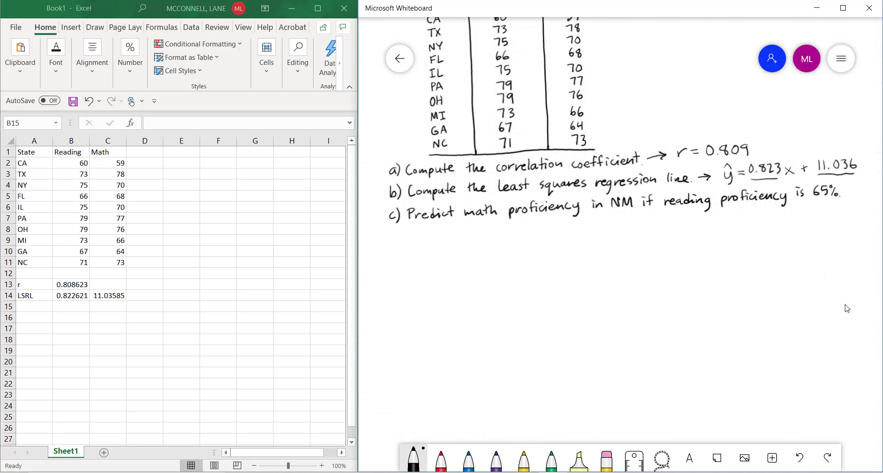
{"action": "left_click_drag", "start_coordinate": [456, 250], "coordinate": [463, 260]}
{"action": "scroll", "coordinate": [847, 309], "scroll_direction": "up", "scroll_amount": 3}
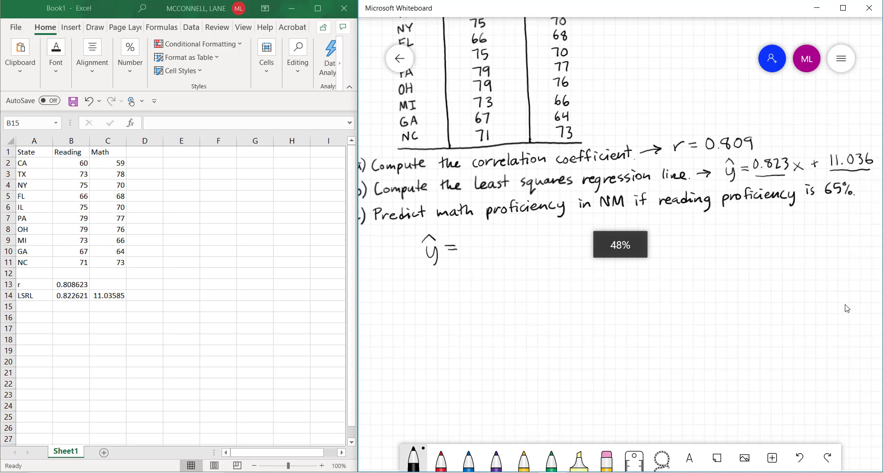
{"action": "scroll", "coordinate": [848, 309], "scroll_direction": "down", "scroll_amount": 4}
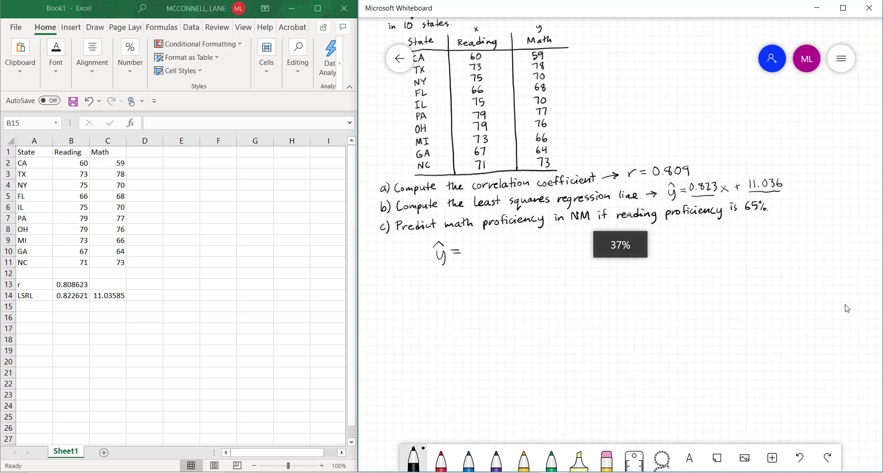
{"action": "scroll", "coordinate": [848, 308], "scroll_direction": "up", "scroll_amount": 5}
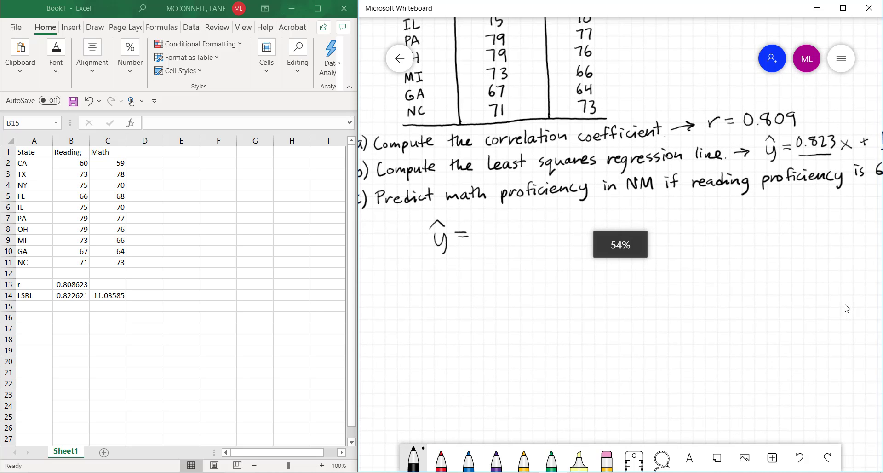
{"action": "scroll", "coordinate": [847, 308], "scroll_direction": "down", "scroll_amount": 4}
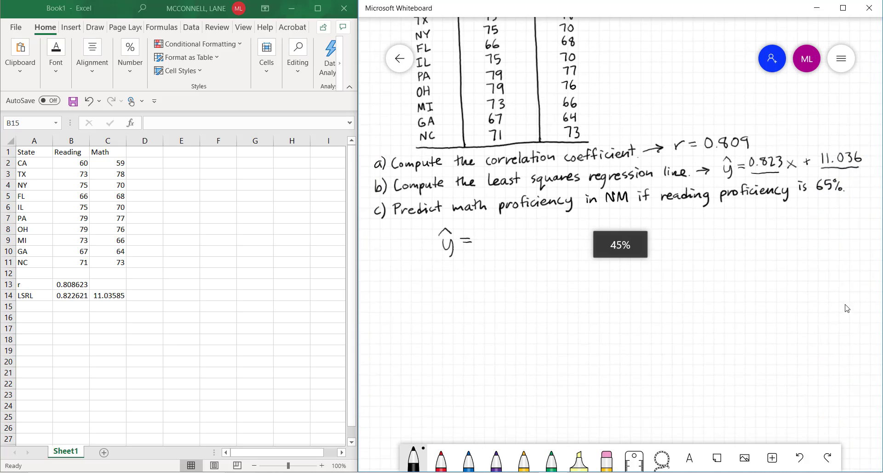
{"action": "scroll", "coordinate": [848, 309], "scroll_direction": "down", "scroll_amount": 1}
{"action": "scroll", "coordinate": [848, 308], "scroll_direction": "up", "scroll_amount": 3}
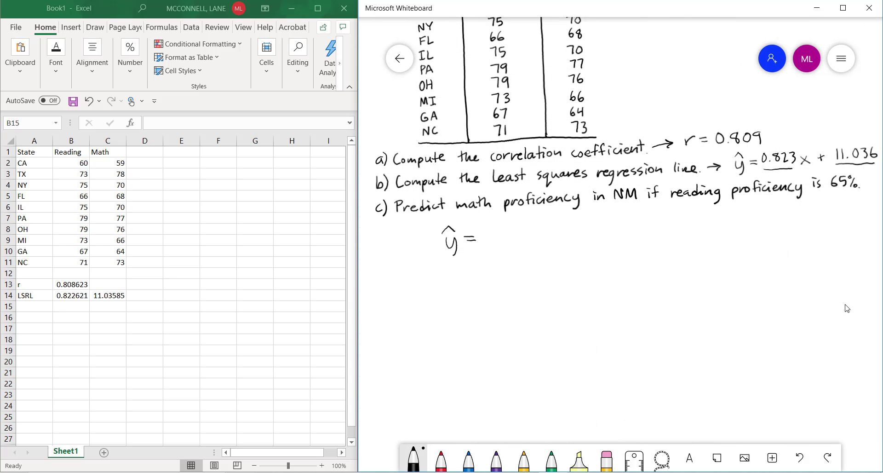
{"action": "mouse_move", "coordinate": [496, 229]}
{"action": "left_mouse_down"}
{"action": "mouse_move", "coordinate": [494, 243]}
{"action": "mouse_move", "coordinate": [515, 232]}
{"action": "mouse_move", "coordinate": [525, 245]}
{"action": "mouse_move", "coordinate": [548, 243]}
{"action": "left_mouse_up"}
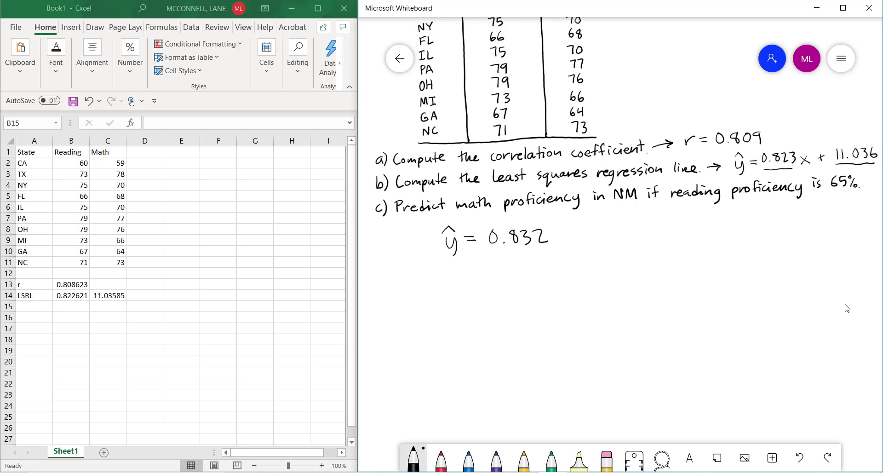
{"action": "scroll", "coordinate": [848, 308], "scroll_direction": "down", "scroll_amount": 1}
{"action": "mouse_move", "coordinate": [561, 204]}
{"action": "left_mouse_down"}
{"action": "mouse_move", "coordinate": [560, 233]}
{"action": "mouse_move", "coordinate": [568, 221]}
{"action": "mouse_move", "coordinate": [592, 229]}
{"action": "mouse_move", "coordinate": [674, 215]}
{"action": "left_mouse_up"}
{"action": "left_click", "coordinate": [642, 220]}
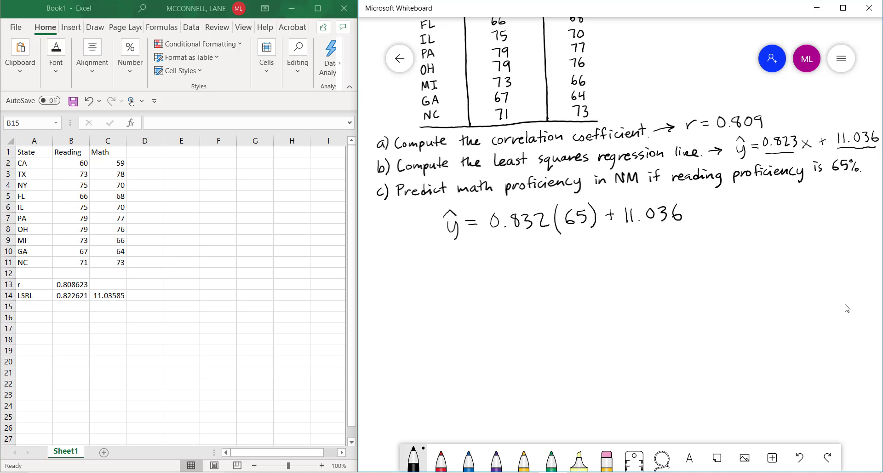
Step: In Excel, label cell A15 as NM Math
{"action": "left_click", "coordinate": [63, 321]}
{"action": "left_click", "coordinate": [67, 319]}
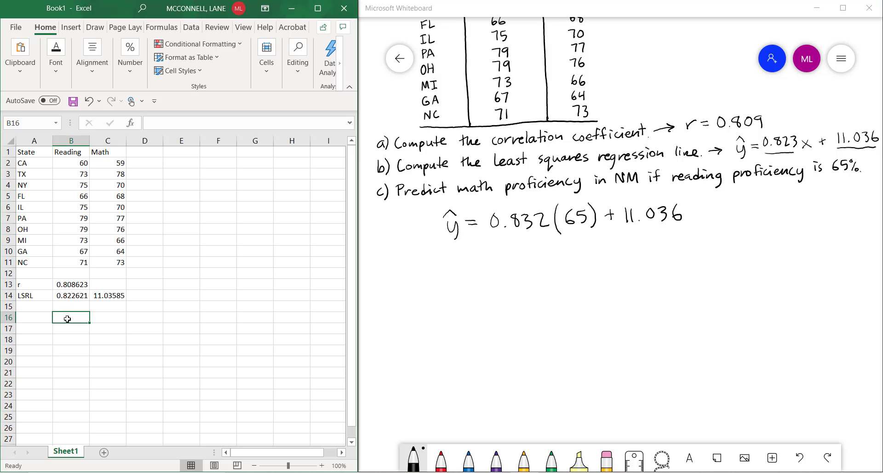
{"action": "left_click", "coordinate": [29, 307]}
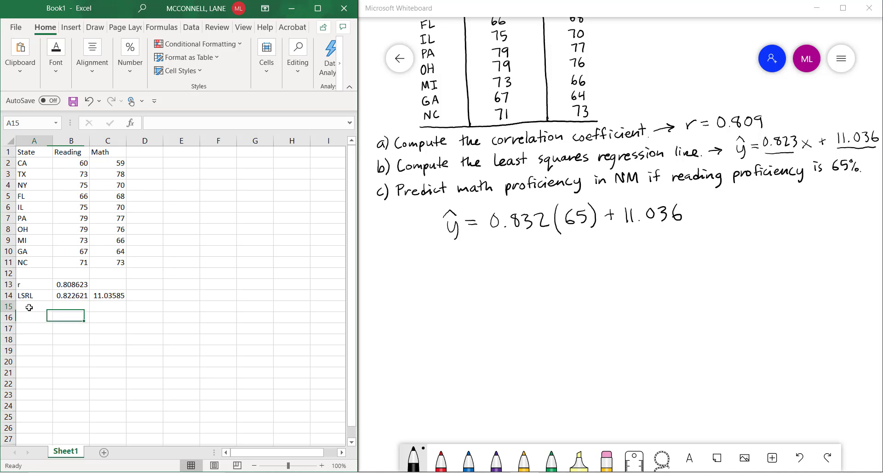
{"action": "type", "text": "NM"}
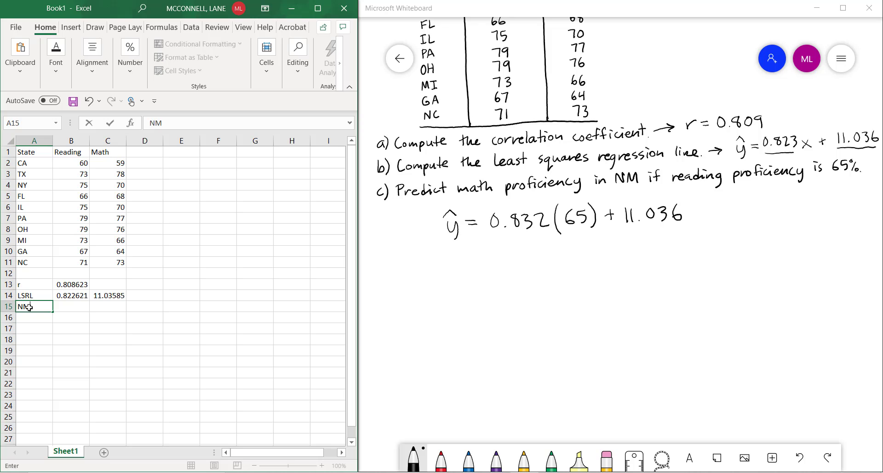
{"action": "type", "text": " Math"}
Step: Calculate the New Mexico math prediction in cell B15 with the formula =0.832*65+11.036
{"action": "left_click", "coordinate": [71, 307]}
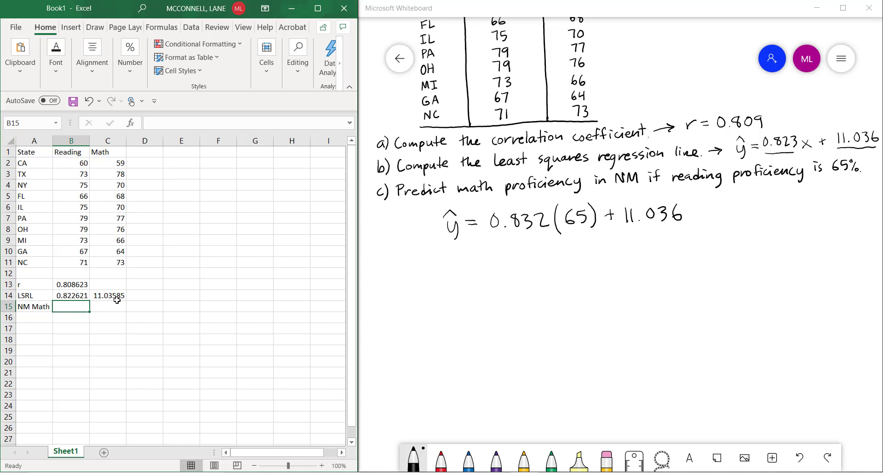
{"action": "type", "text": "="}
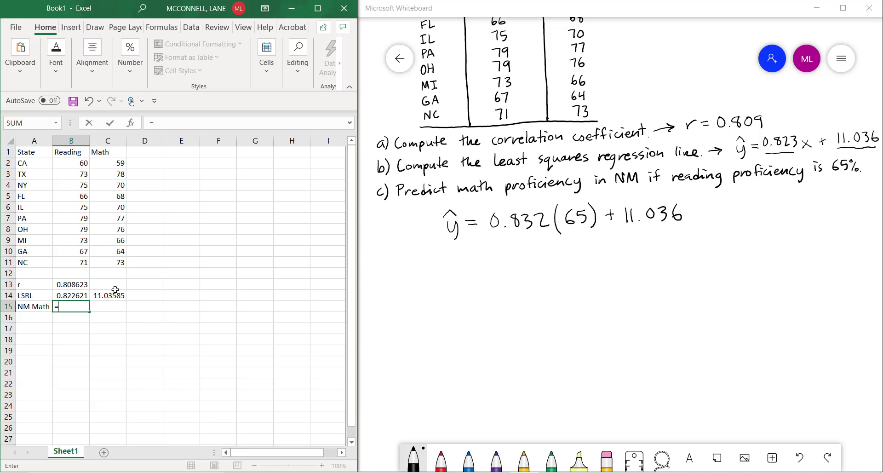
{"action": "left_click", "coordinate": [70, 297]}
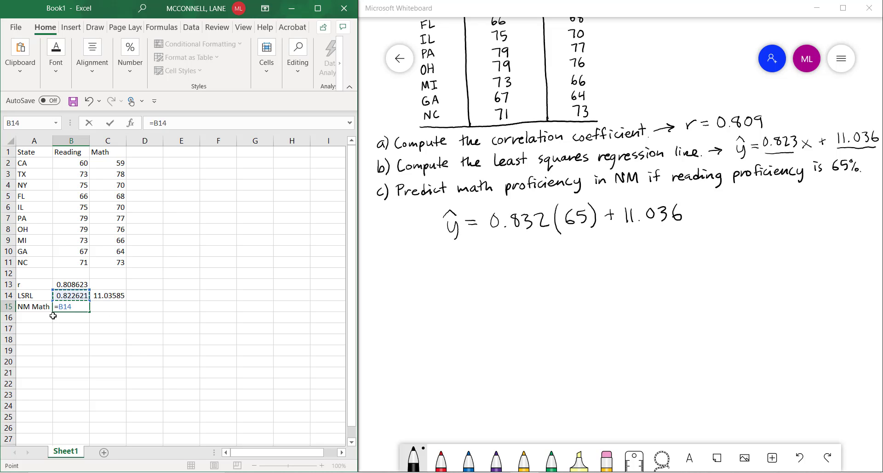
{"action": "left_click", "coordinate": [76, 308]}
{"action": "key", "text": "BackSpace"}
{"action": "key", "text": "BackSpace"}
{"action": "key", "text": "BackSpace"}
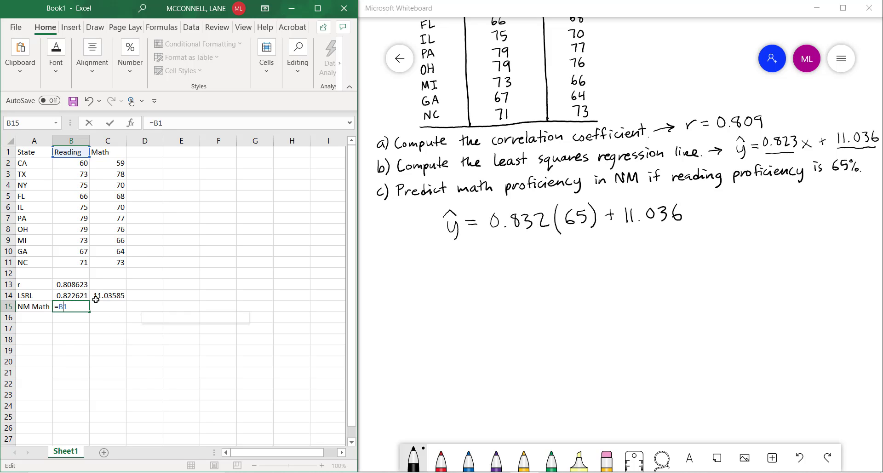
{"action": "type", "text": "0.832"}
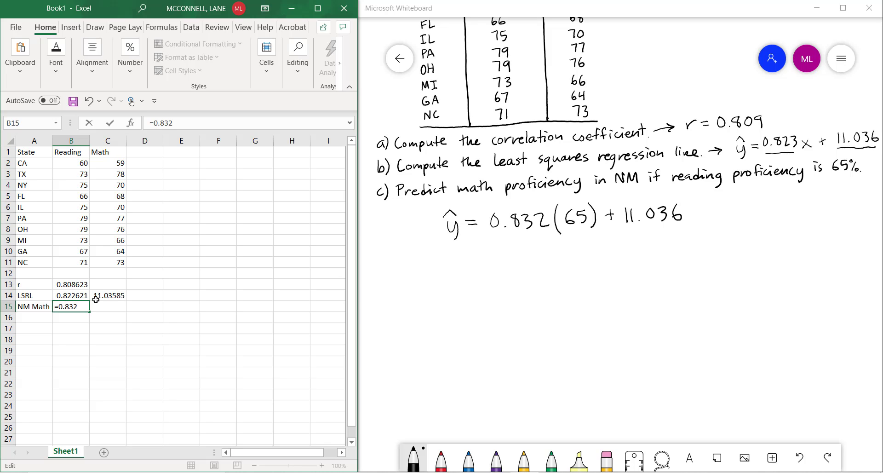
{"action": "type", "text": "*"}
{"action": "type", "text": "65+11.036"}
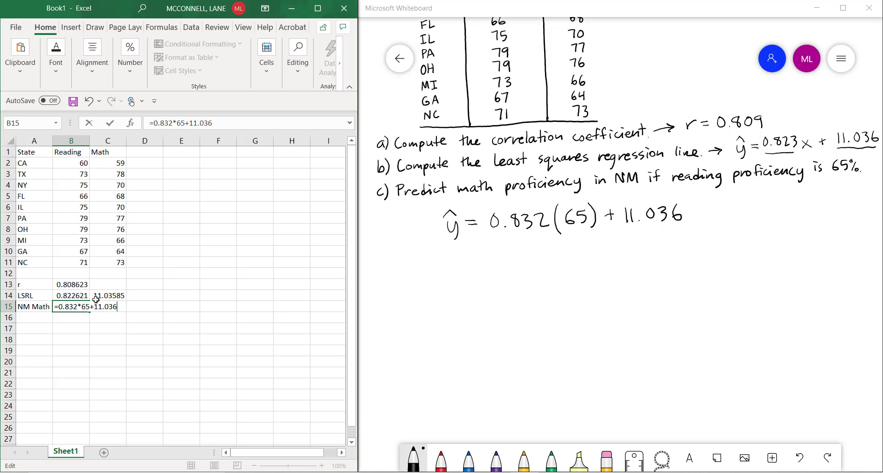
{"action": "key", "text": "Return"}
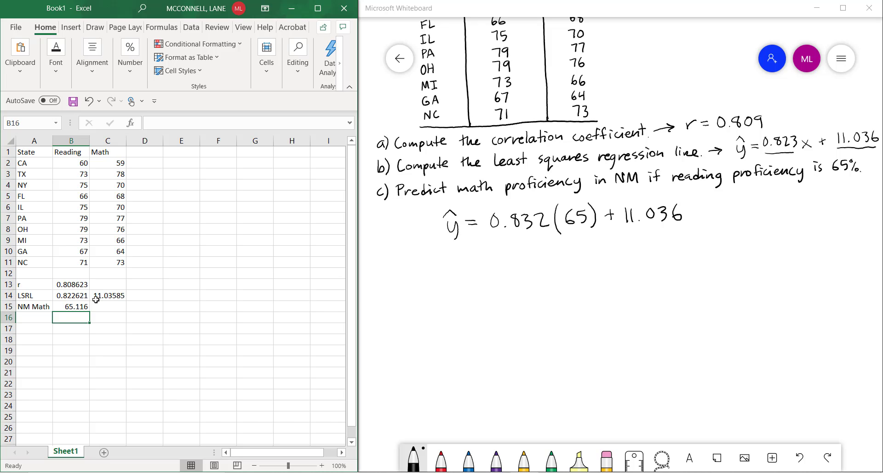
Step: In Microsoft Whiteboard, handwrite ≈ 65.1% beneath the substituted regression equation for part c
{"action": "left_click_drag", "start_coordinate": [469, 255], "coordinate": [513, 263]}
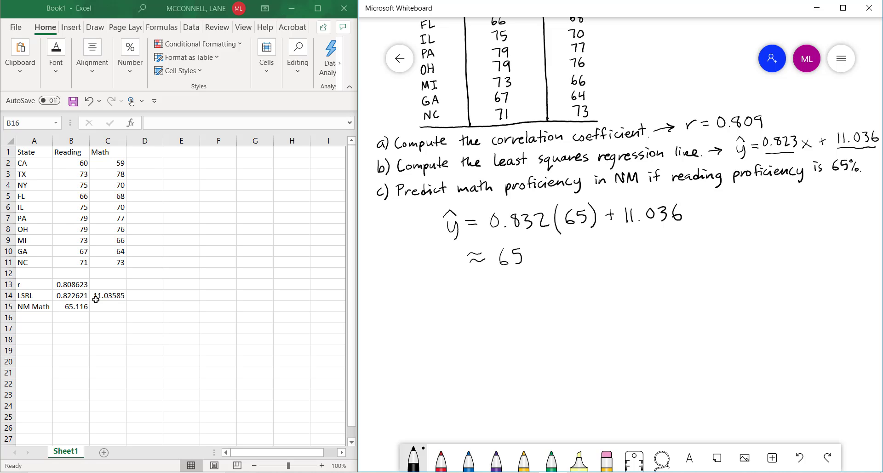
{"action": "left_click_drag", "start_coordinate": [541, 248], "coordinate": [539, 263]}
{"action": "scroll", "coordinate": [663, 291], "scroll_direction": "up", "scroll_amount": 4}
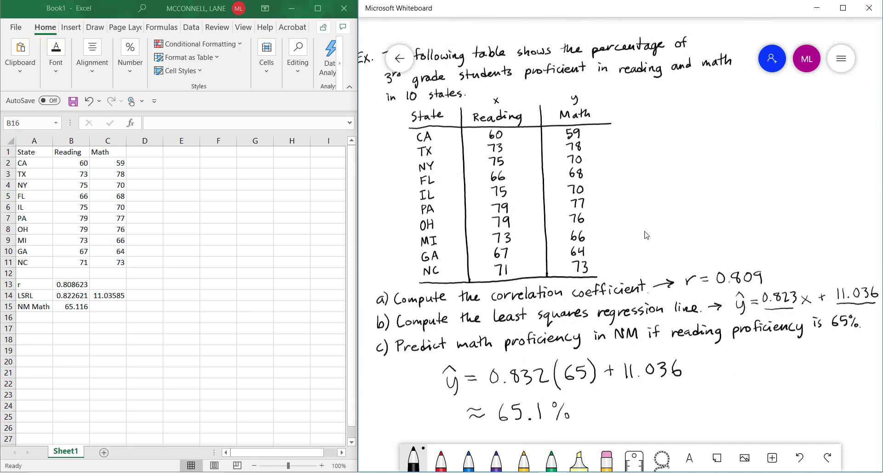
{"action": "scroll", "coordinate": [649, 250], "scroll_direction": "up", "scroll_amount": 1}
{"action": "scroll", "coordinate": [662, 264], "scroll_direction": "down", "scroll_amount": 2}
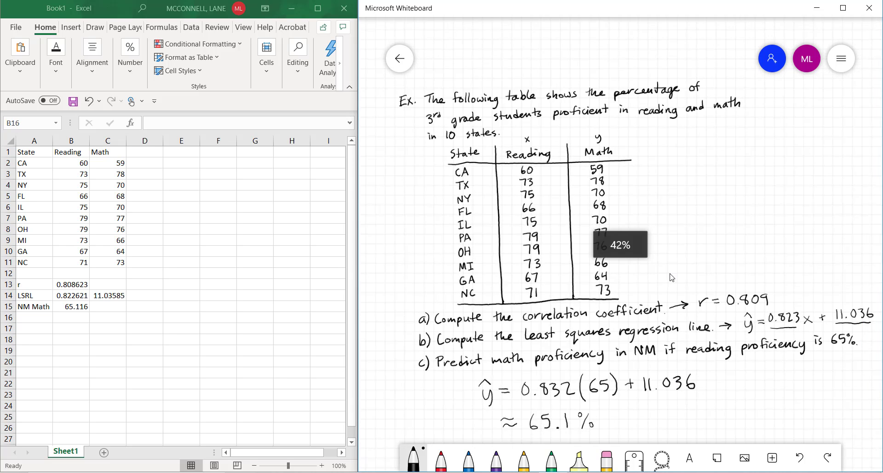
{"action": "left_click_drag", "start_coordinate": [648, 268], "coordinate": [646, 268]}
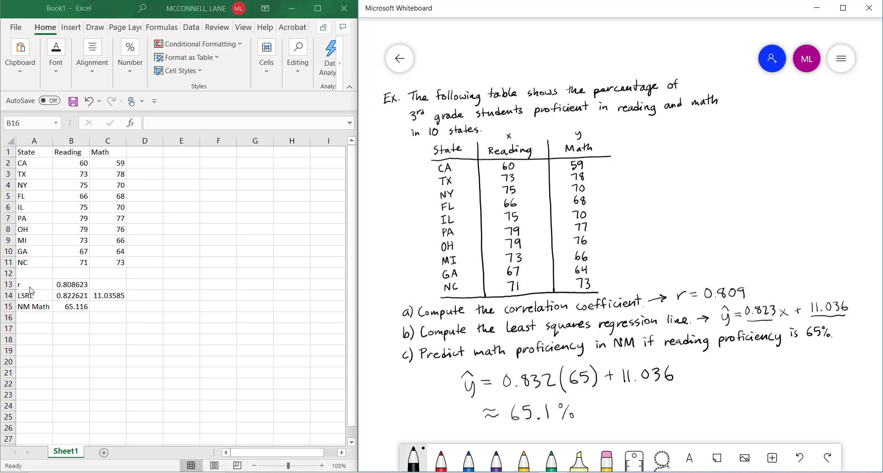
Step: Back in Excel, review the CORREL formula in cell B13 and the LINEST formula in cell B14
{"action": "left_click", "coordinate": [79, 286]}
{"action": "double_click", "coordinate": [79, 286]}
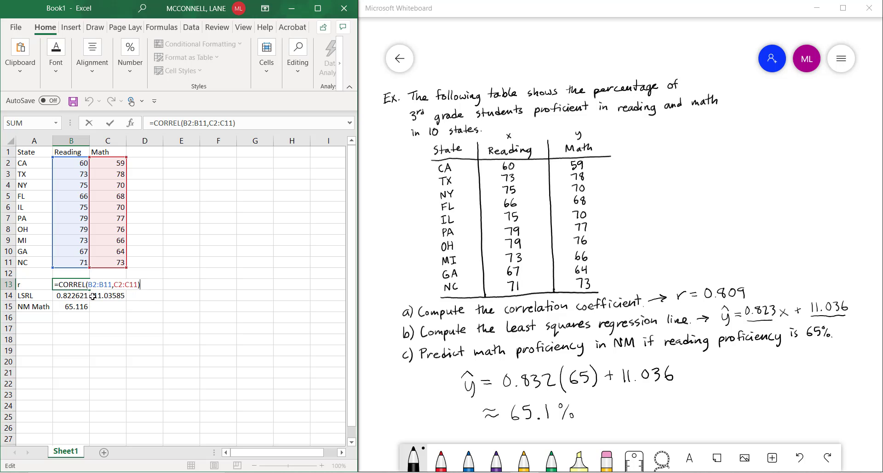
{"action": "left_click", "coordinate": [75, 299]}
{"action": "double_click", "coordinate": [76, 298]}
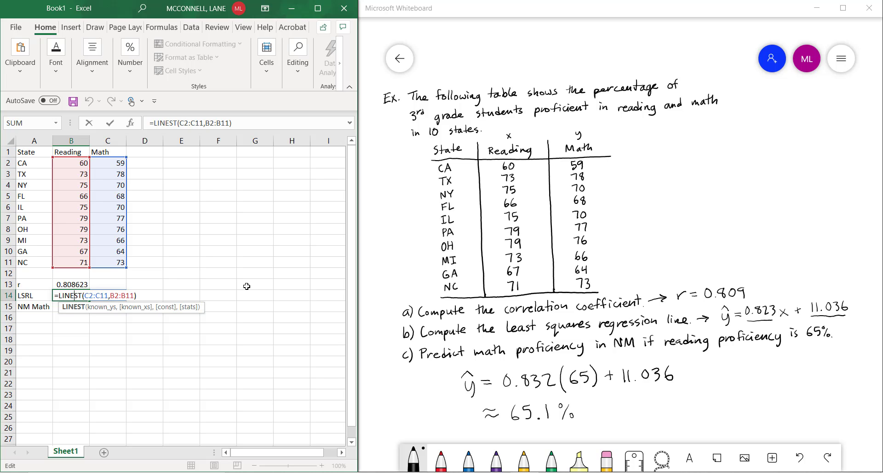
{"action": "left_click", "coordinate": [66, 327]}
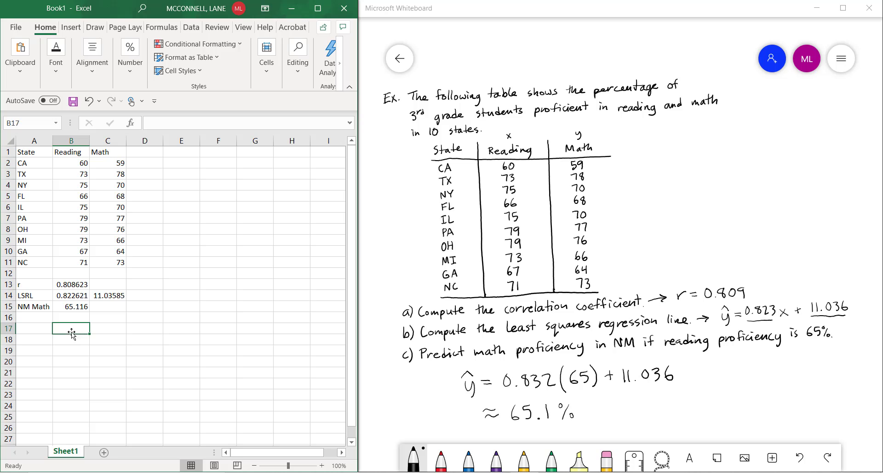
Step: Enter the heading In Lockdown Browser LSRL in cell A18
{"action": "left_click", "coordinate": [49, 337]}
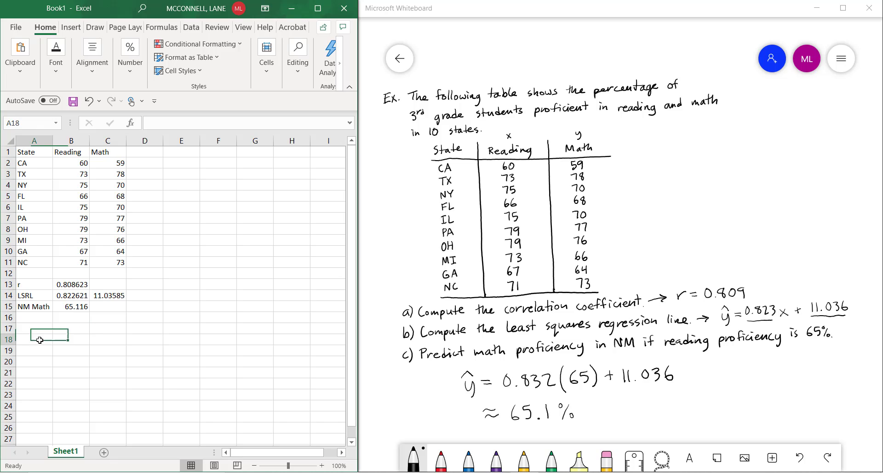
{"action": "type", "text": "In"}
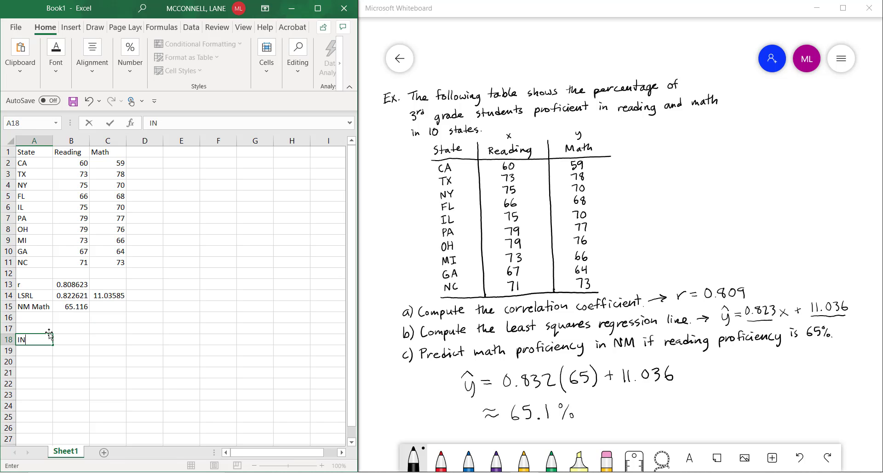
{"action": "type", "text": " LOC"}
{"action": "key", "text": "BackSpace"}
{"action": "key", "text": "BackSpace"}
{"action": "type", "text": "O"}
{"action": "key", "text": "BackSpace"}
{"action": "type", "text": "ockdowm"}
{"action": "key", "text": "BackSpace"}
{"action": "type", "text": "n Brosw"}
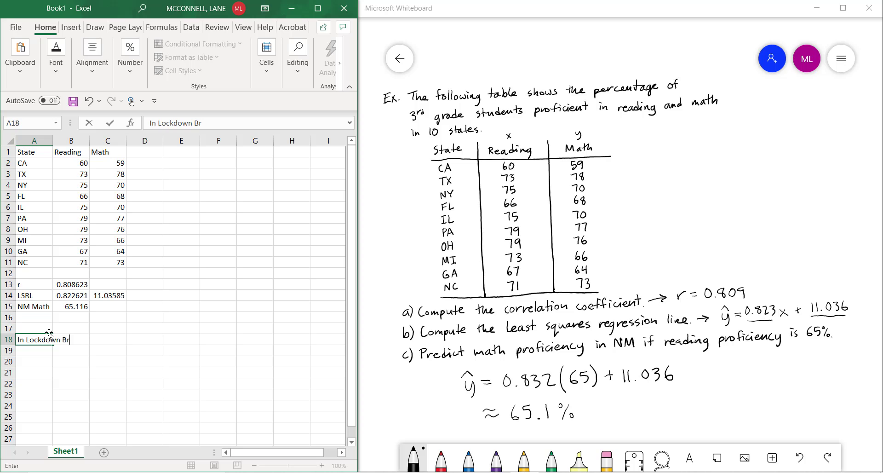
{"action": "key", "text": "BackSpace"}
{"action": "key", "text": "BackSpace"}
{"action": "type", "text": "wser LSRL"}
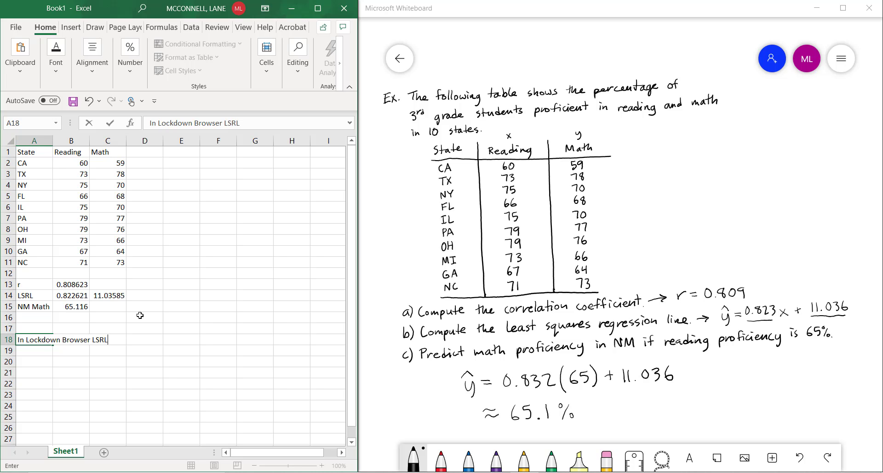
{"action": "left_click", "coordinate": [67, 350]}
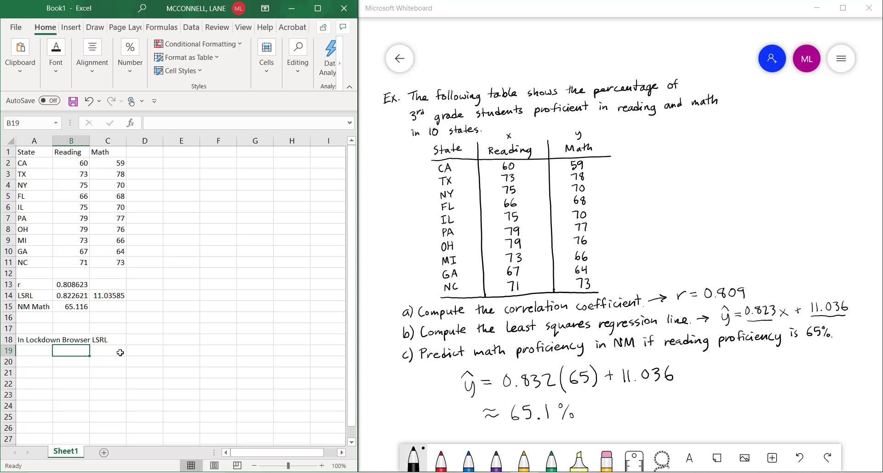
{"action": "type", "text": "="}
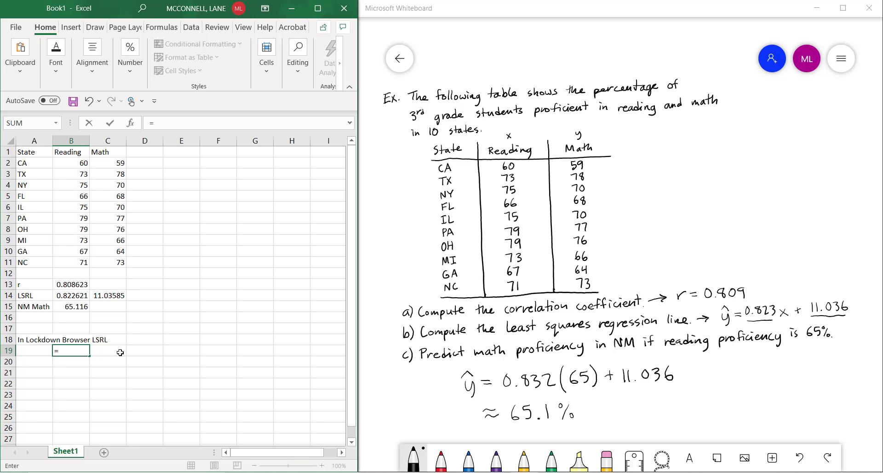
{"action": "key", "text": "BackSpace"}
{"action": "left_click_drag", "start_coordinate": [87, 357], "coordinate": [127, 355]}
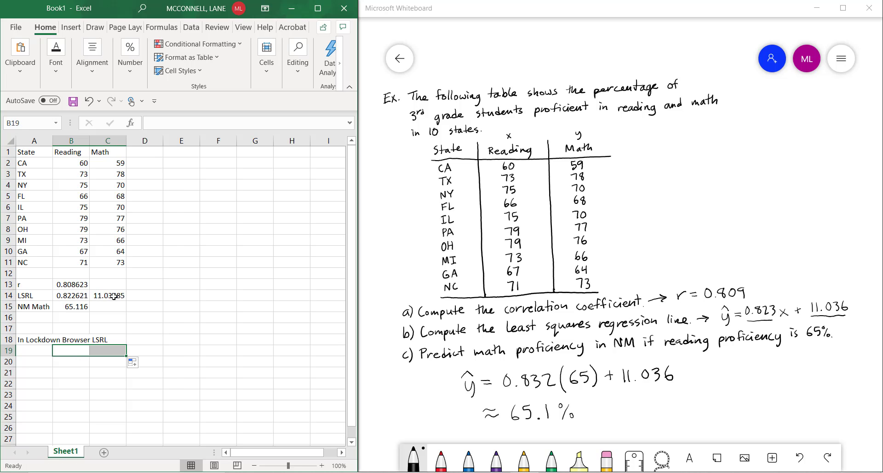
{"action": "left_click", "coordinate": [66, 296]}
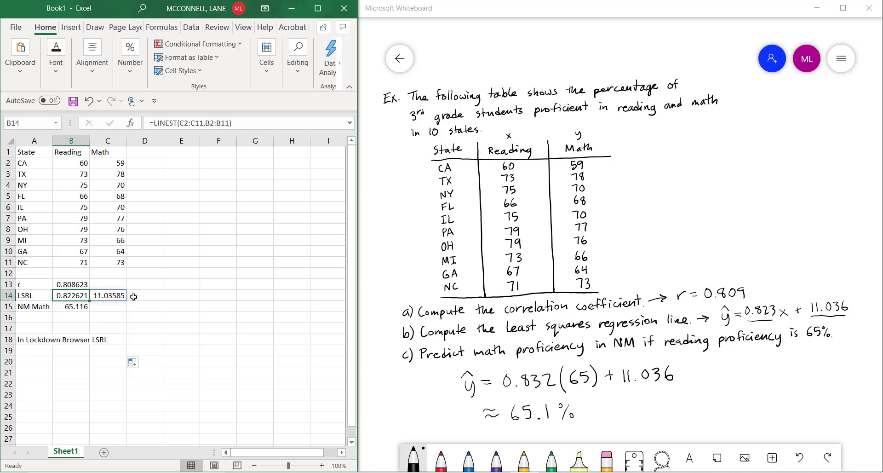
Step: Enter the array formula =LINEST(C2:C11,B2:B11) across cells B20:C20
{"action": "left_click", "coordinate": [70, 364]}
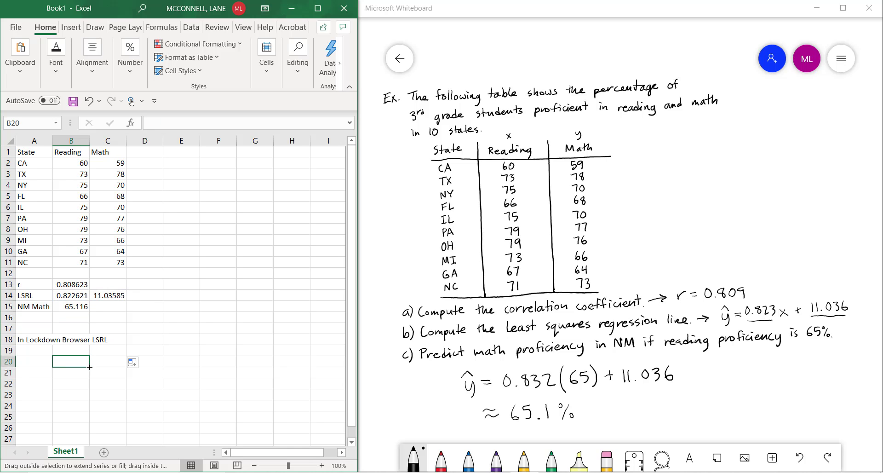
{"action": "left_click_drag", "start_coordinate": [89, 367], "coordinate": [125, 367]}
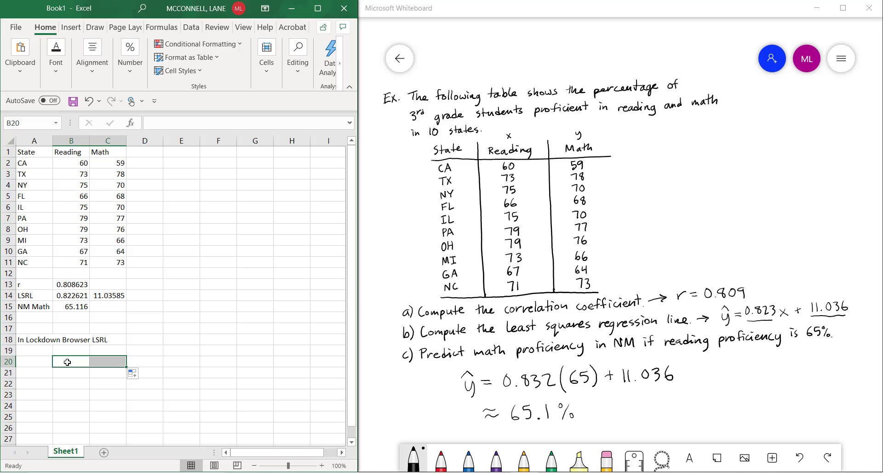
{"action": "type", "text": "="}
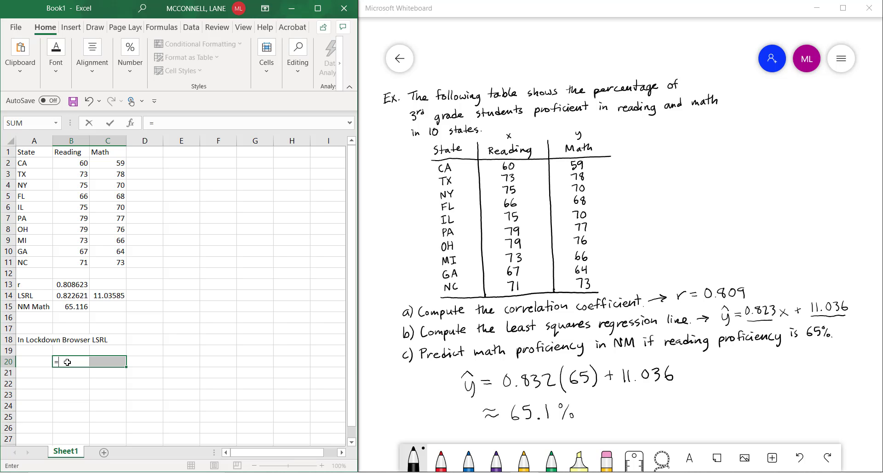
{"action": "type", "text": "linest"}
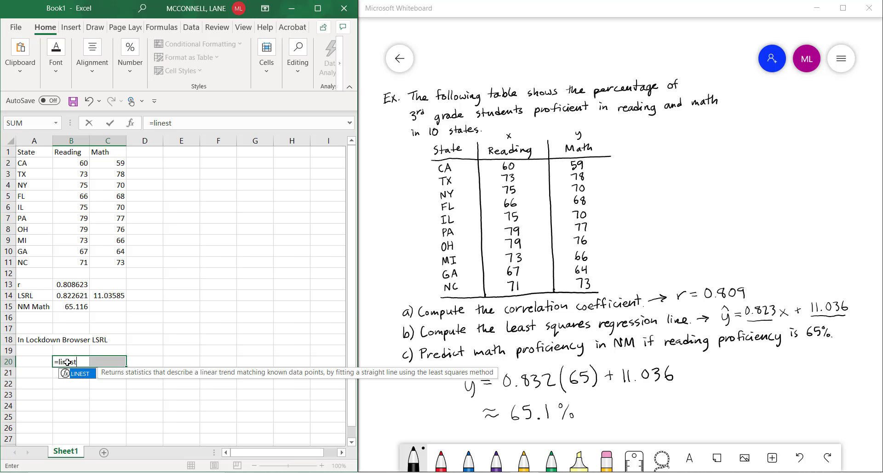
{"action": "type", "text": "("}
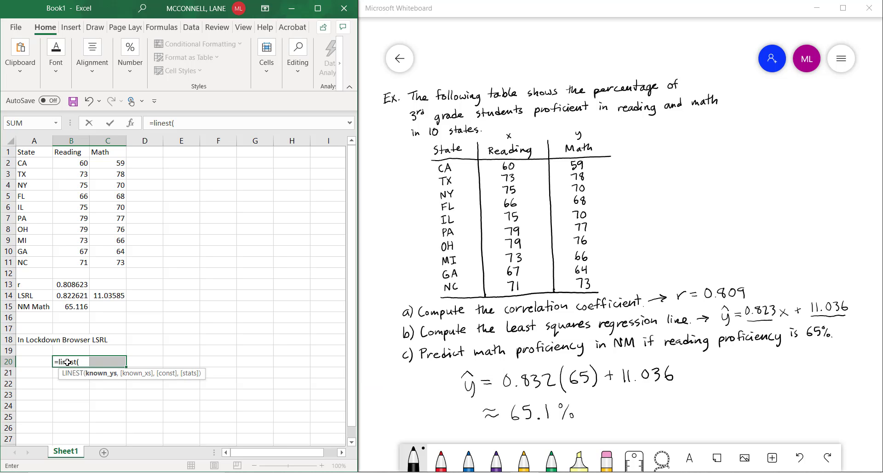
{"action": "left_click", "coordinate": [110, 162]}
{"action": "left_click_drag", "start_coordinate": [110, 162], "coordinate": [115, 262]}
{"action": "type", "text": ","}
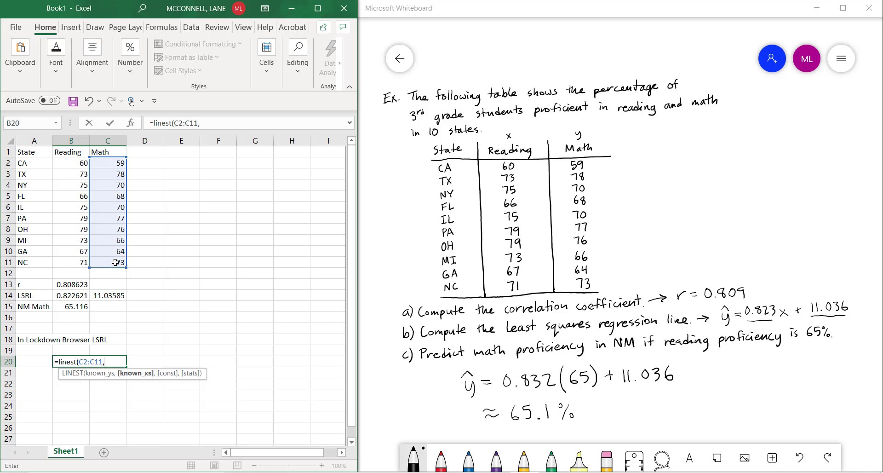
{"action": "left_click_drag", "start_coordinate": [71, 162], "coordinate": [73, 262]}
{"action": "type", "text": ")"}
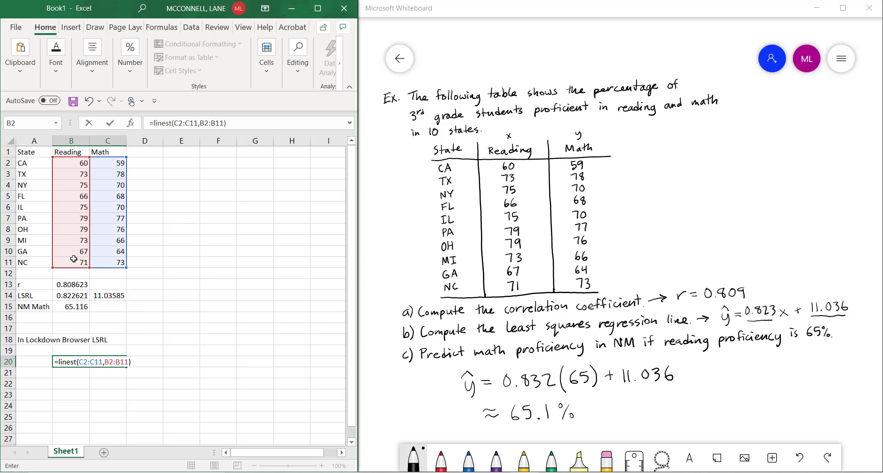
{"action": "key", "text": "ctrl+shift+Return"}
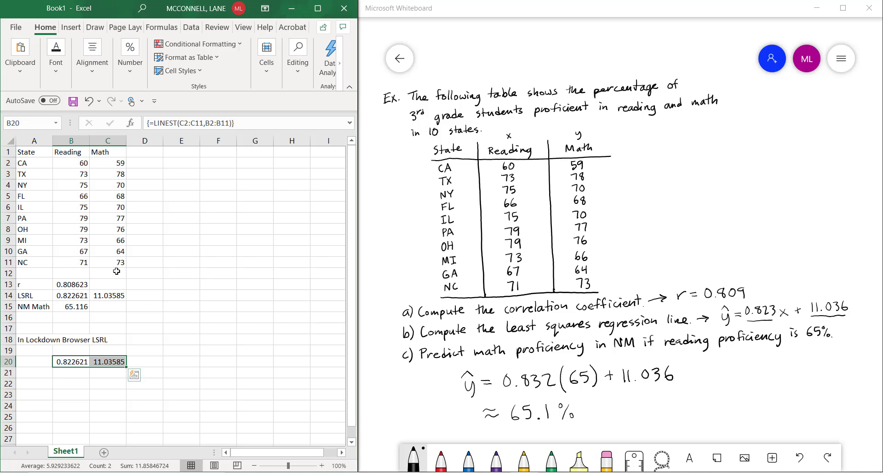
Step: In Microsoft Whiteboard, handwrite the heading "Note: In lockdown browser LSRL" beneath the 65.1% answer
{"action": "scroll", "coordinate": [621, 243], "scroll_direction": "down", "scroll_amount": 6}
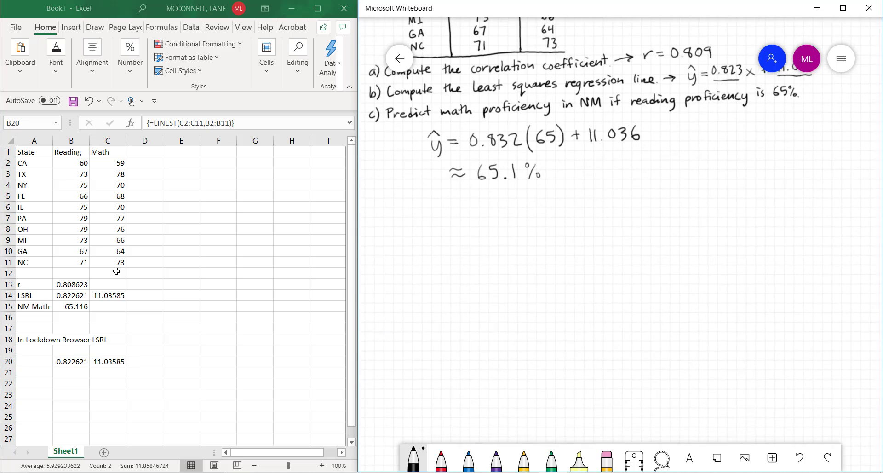
{"action": "mouse_move", "coordinate": [393, 200]}
{"action": "left_mouse_down"}
{"action": "mouse_move", "coordinate": [392, 184]}
{"action": "mouse_move", "coordinate": [408, 193]}
{"action": "left_mouse_up"}
{"action": "mouse_move", "coordinate": [419, 182]}
{"action": "left_mouse_down"}
{"action": "mouse_move", "coordinate": [420, 200]}
{"action": "mouse_move", "coordinate": [422, 192]}
{"action": "left_mouse_up"}
{"action": "left_click_drag", "start_coordinate": [424, 195], "coordinate": [462, 182]}
{"action": "left_click", "coordinate": [436, 191]}
{"action": "left_click", "coordinate": [436, 197]}
{"action": "left_click_drag", "start_coordinate": [457, 182], "coordinate": [457, 198]}
{"action": "left_click_drag", "start_coordinate": [455, 198], "coordinate": [492, 191]}
{"action": "left_click_drag", "start_coordinate": [501, 186], "coordinate": [508, 191]}
{"action": "mouse_move", "coordinate": [513, 177]}
{"action": "left_mouse_down"}
{"action": "mouse_move", "coordinate": [514, 192]}
{"action": "mouse_move", "coordinate": [533, 192]}
{"action": "left_mouse_up"}
{"action": "left_click_drag", "start_coordinate": [531, 187], "coordinate": [546, 187]}
{"action": "left_click_drag", "start_coordinate": [550, 185], "coordinate": [603, 183]}
{"action": "left_click_drag", "start_coordinate": [606, 184], "coordinate": [742, 187]}
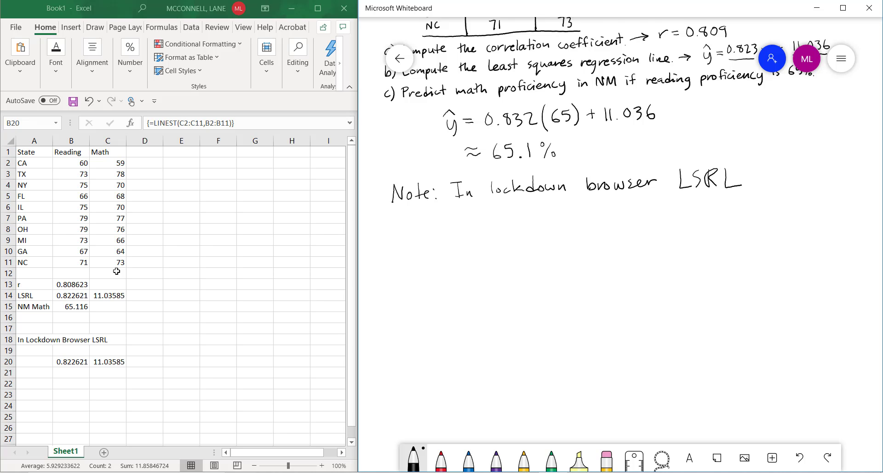
Step: Handwrite "step 1: highlight 2 boxes" beneath the lockdown browser note heading
{"action": "left_click_drag", "start_coordinate": [598, 230], "coordinate": [583, 176]}
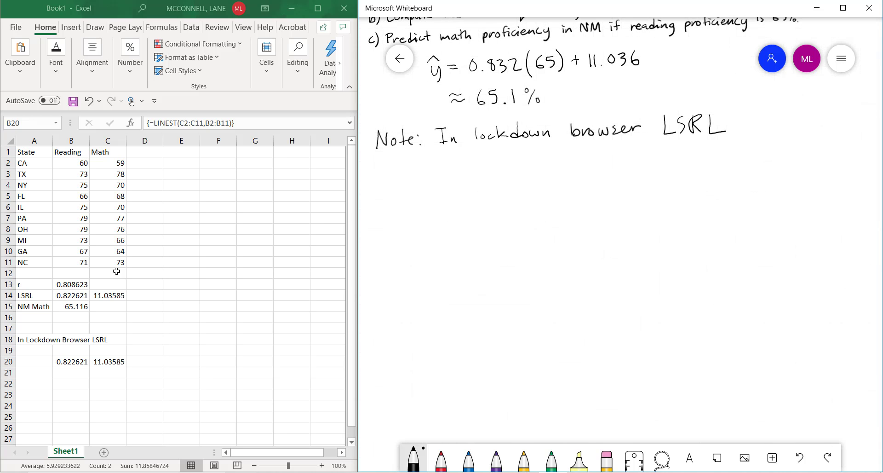
{"action": "left_click_drag", "start_coordinate": [428, 168], "coordinate": [424, 178]}
{"action": "mouse_move", "coordinate": [436, 165]}
{"action": "left_mouse_down"}
{"action": "mouse_move", "coordinate": [437, 176]}
{"action": "mouse_move", "coordinate": [441, 170]}
{"action": "left_mouse_up"}
{"action": "mouse_move", "coordinate": [443, 173]}
{"action": "left_mouse_down"}
{"action": "mouse_move", "coordinate": [455, 185]}
{"action": "mouse_move", "coordinate": [503, 170]}
{"action": "mouse_move", "coordinate": [517, 179]}
{"action": "mouse_move", "coordinate": [533, 166]}
{"action": "left_mouse_up"}
{"action": "left_click", "coordinate": [479, 162]}
{"action": "left_click_drag", "start_coordinate": [536, 160], "coordinate": [536, 166]}
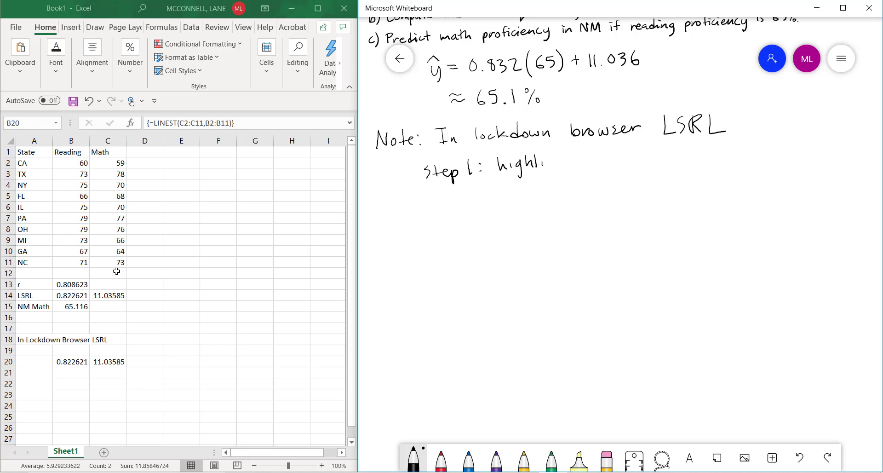
{"action": "left_click_drag", "start_coordinate": [553, 160], "coordinate": [551, 179]}
{"action": "left_click_drag", "start_coordinate": [557, 152], "coordinate": [572, 165]}
{"action": "left_click_drag", "start_coordinate": [568, 158], "coordinate": [631, 164]}
{"action": "left_click", "coordinate": [799, 458]}
{"action": "left_click_drag", "start_coordinate": [628, 151], "coordinate": [631, 165]}
{"action": "mouse_move", "coordinate": [645, 157]}
{"action": "left_mouse_down"}
{"action": "mouse_move", "coordinate": [658, 162]}
{"action": "mouse_move", "coordinate": [649, 165]}
{"action": "left_mouse_up"}
{"action": "left_click_drag", "start_coordinate": [665, 154], "coordinate": [670, 161]}
{"action": "left_click_drag", "start_coordinate": [678, 156], "coordinate": [671, 163]}
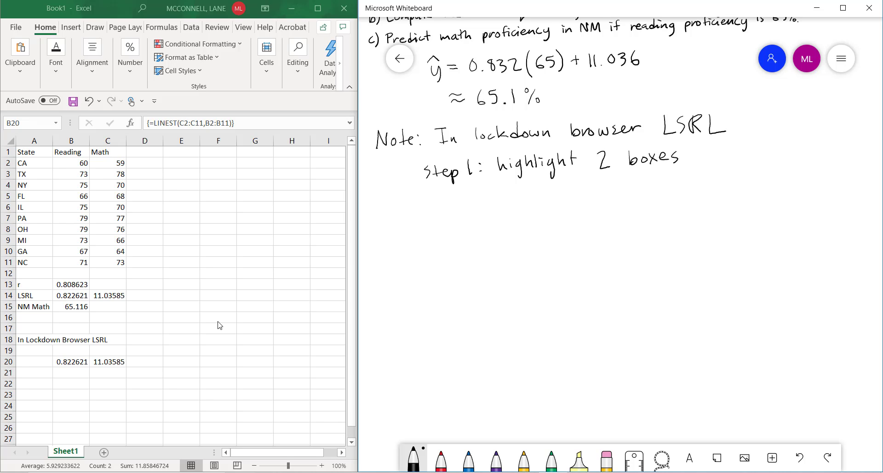
Step: Handwrite "step 2: type =linest(y-values, x-values)" beneath step 1 of the note
{"action": "left_click_drag", "start_coordinate": [428, 200], "coordinate": [425, 211]}
{"action": "mouse_move", "coordinate": [438, 193]}
{"action": "left_mouse_down"}
{"action": "mouse_move", "coordinate": [439, 209]}
{"action": "mouse_move", "coordinate": [449, 199]}
{"action": "left_mouse_up"}
{"action": "left_click_drag", "start_coordinate": [446, 204], "coordinate": [455, 213]}
{"action": "left_click_drag", "start_coordinate": [455, 202], "coordinate": [512, 194]}
{"action": "mouse_move", "coordinate": [509, 196]}
{"action": "left_mouse_down"}
{"action": "mouse_move", "coordinate": [522, 217]}
{"action": "mouse_move", "coordinate": [522, 201]}
{"action": "mouse_move", "coordinate": [534, 191]}
{"action": "mouse_move", "coordinate": [539, 201]}
{"action": "left_mouse_up"}
{"action": "left_click", "coordinate": [561, 189]}
{"action": "mouse_move", "coordinate": [582, 181]}
{"action": "left_mouse_down"}
{"action": "mouse_move", "coordinate": [581, 194]}
{"action": "mouse_move", "coordinate": [619, 198]}
{"action": "left_mouse_up"}
{"action": "mouse_move", "coordinate": [629, 178]}
{"action": "left_mouse_down"}
{"action": "mouse_move", "coordinate": [631, 195]}
{"action": "mouse_move", "coordinate": [635, 184]}
{"action": "mouse_move", "coordinate": [647, 197]}
{"action": "mouse_move", "coordinate": [660, 189]}
{"action": "left_mouse_up"}
{"action": "mouse_move", "coordinate": [662, 182]}
{"action": "left_mouse_down"}
{"action": "mouse_move", "coordinate": [661, 201]}
{"action": "mouse_move", "coordinate": [679, 182]}
{"action": "mouse_move", "coordinate": [688, 189]}
{"action": "left_mouse_up"}
{"action": "left_click_drag", "start_coordinate": [691, 182], "coordinate": [706, 184]}
{"action": "left_click_drag", "start_coordinate": [715, 180], "coordinate": [731, 188]}
{"action": "left_click_drag", "start_coordinate": [742, 185], "coordinate": [760, 173]}
{"action": "left_click_drag", "start_coordinate": [767, 177], "coordinate": [771, 184]}
{"action": "mouse_move", "coordinate": [773, 167]}
{"action": "left_mouse_down"}
{"action": "mouse_move", "coordinate": [774, 184]}
{"action": "mouse_move", "coordinate": [793, 174]}
{"action": "mouse_move", "coordinate": [806, 189]}
{"action": "left_mouse_up"}
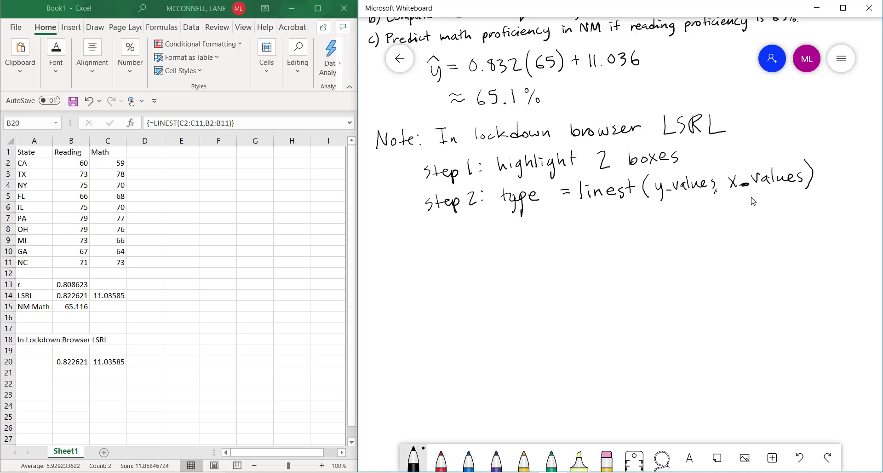
Step: Handwrite "step 3: hit ctrl + shift + enter" beneath step 2 of the note
{"action": "mouse_move", "coordinate": [433, 228]}
{"action": "left_mouse_down"}
{"action": "mouse_move", "coordinate": [428, 239]}
{"action": "mouse_move", "coordinate": [441, 239]}
{"action": "left_mouse_up"}
{"action": "left_click_drag", "start_coordinate": [438, 230], "coordinate": [444, 229]}
{"action": "left_click_drag", "start_coordinate": [444, 234], "coordinate": [454, 245]}
{"action": "left_click_drag", "start_coordinate": [453, 231], "coordinate": [501, 233]}
{"action": "left_click", "coordinate": [481, 222]}
{"action": "left_click_drag", "start_coordinate": [503, 228], "coordinate": [516, 232]}
{"action": "mouse_move", "coordinate": [521, 219]}
{"action": "left_mouse_down"}
{"action": "mouse_move", "coordinate": [520, 232]}
{"action": "mouse_move", "coordinate": [526, 223]}
{"action": "mouse_move", "coordinate": [554, 231]}
{"action": "left_mouse_up"}
{"action": "mouse_move", "coordinate": [559, 215]}
{"action": "left_mouse_down"}
{"action": "mouse_move", "coordinate": [560, 228]}
{"action": "mouse_move", "coordinate": [565, 220]}
{"action": "left_mouse_up"}
{"action": "left_click_drag", "start_coordinate": [566, 228], "coordinate": [635, 224]}
{"action": "left_click_drag", "start_coordinate": [633, 220], "coordinate": [648, 225]}
{"action": "mouse_move", "coordinate": [644, 218]}
{"action": "left_mouse_down"}
{"action": "mouse_move", "coordinate": [705, 223]}
{"action": "mouse_move", "coordinate": [714, 212]}
{"action": "left_mouse_up"}
{"action": "left_click_drag", "start_coordinate": [714, 217], "coordinate": [720, 220]}
{"action": "left_click_drag", "start_coordinate": [722, 220], "coordinate": [739, 210]}
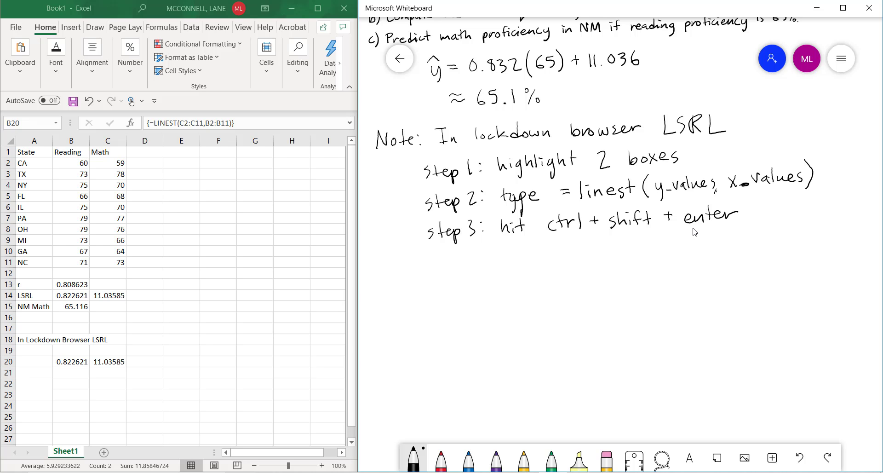
{"action": "scroll", "coordinate": [694, 232], "scroll_direction": "up", "scroll_amount": 5}
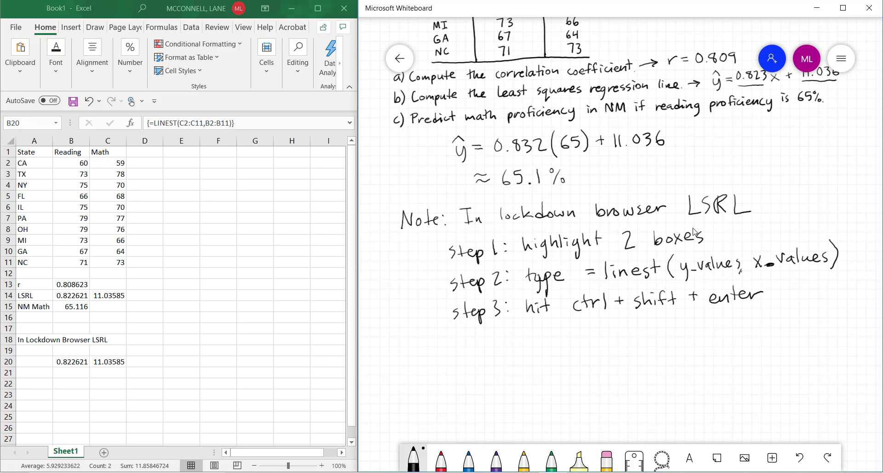
{"action": "scroll", "coordinate": [694, 232], "scroll_direction": "down", "scroll_amount": 3}
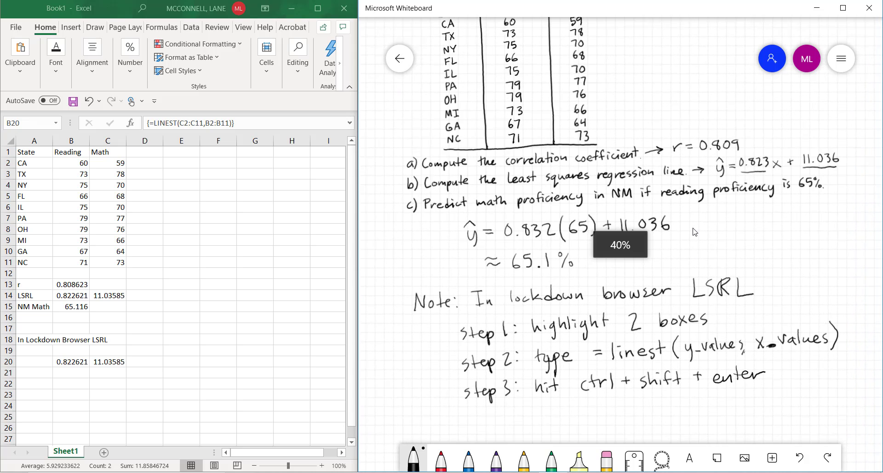